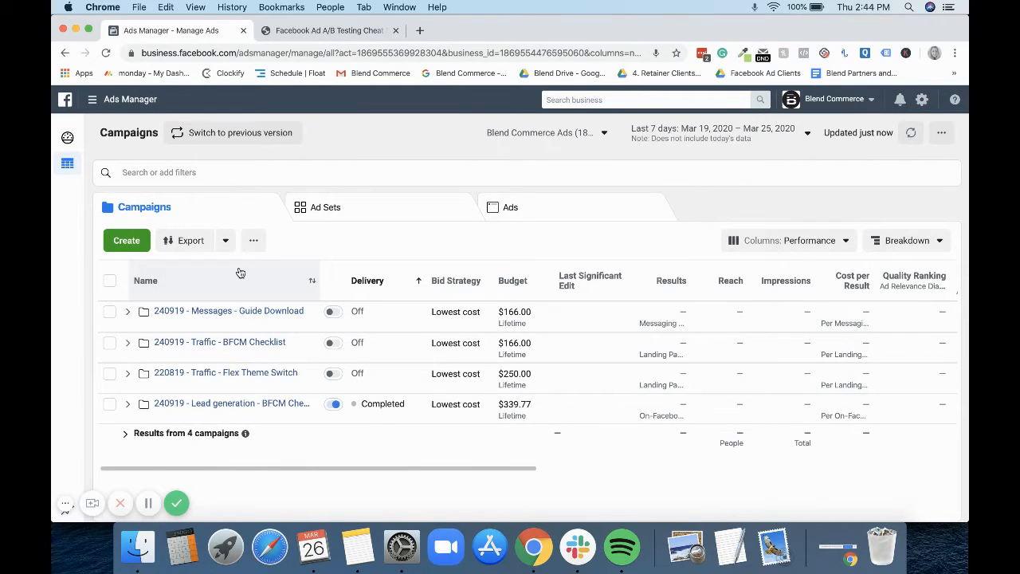
# Step: Start a new ad in the "All OOTS web traffic - 180 days" ad set of the "220819 - Traffic - Flex Theme Switch" campaign
pyautogui.click(236, 373)
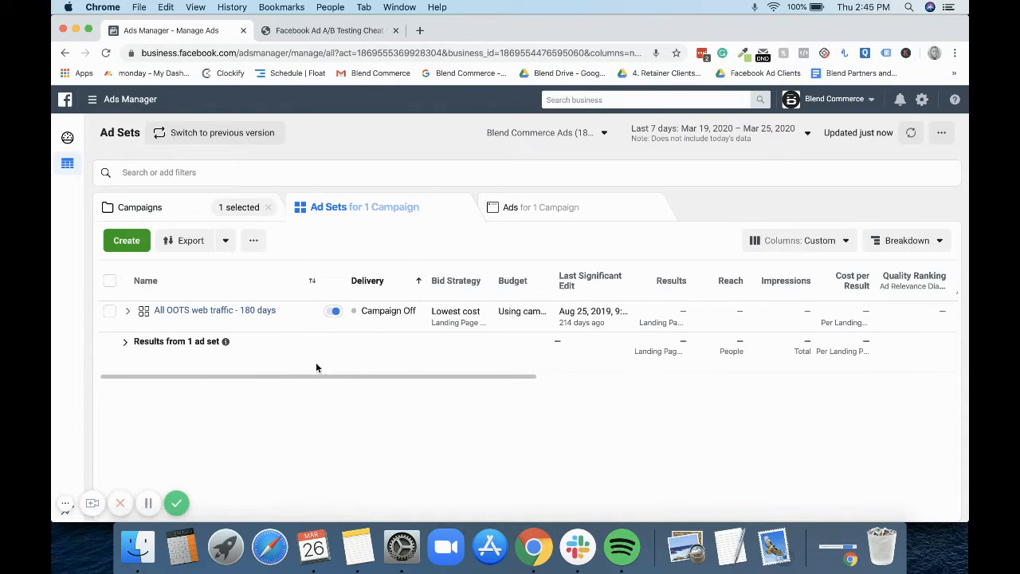
pyautogui.click(552, 213)
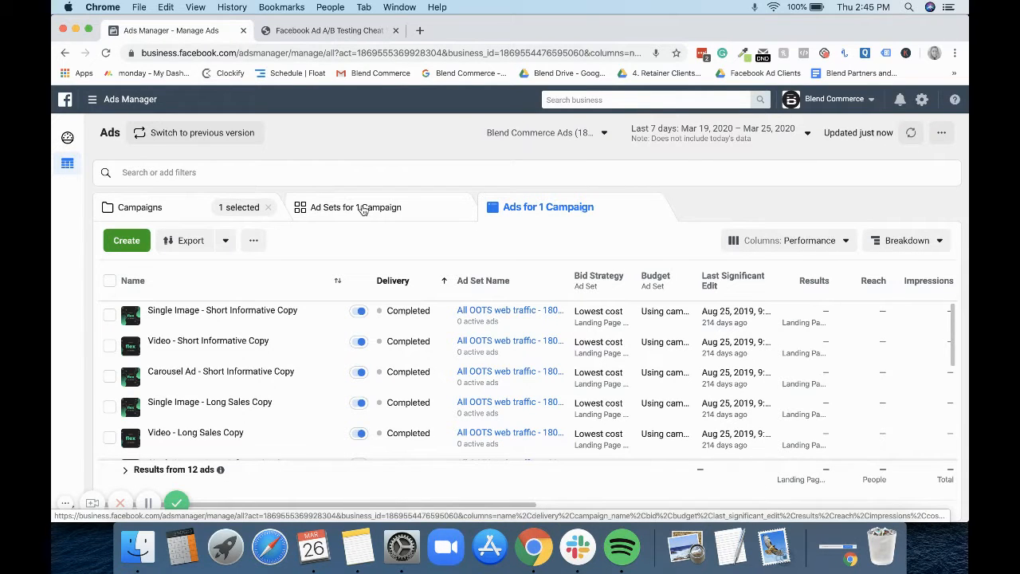
pyautogui.click(362, 209)
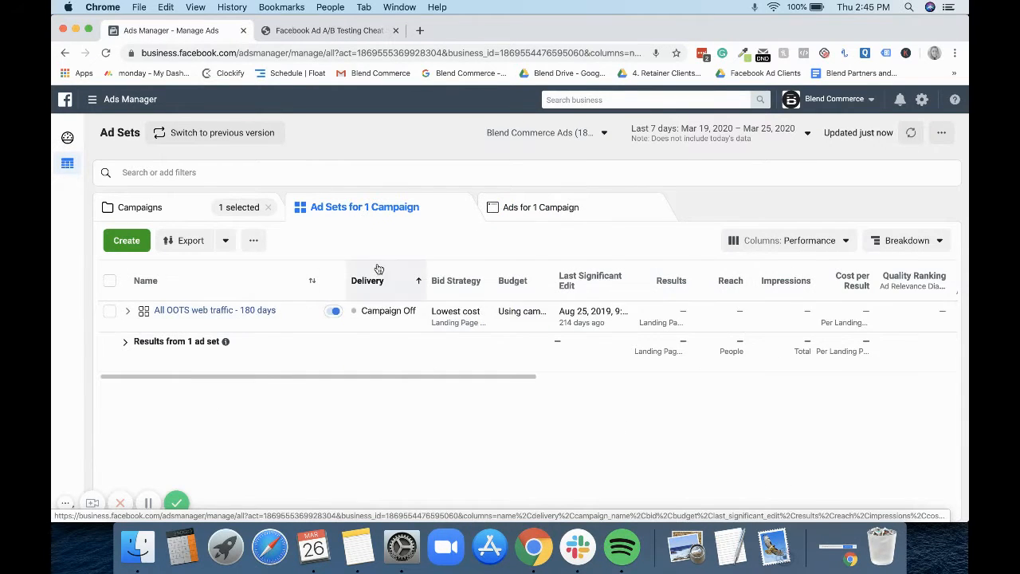
pyautogui.click(235, 311)
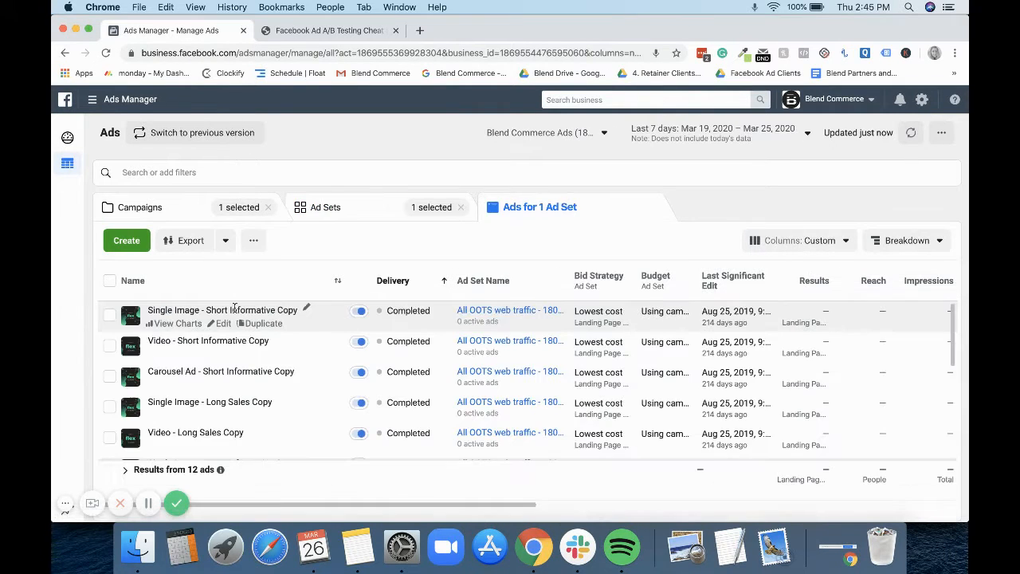
pyautogui.click(127, 241)
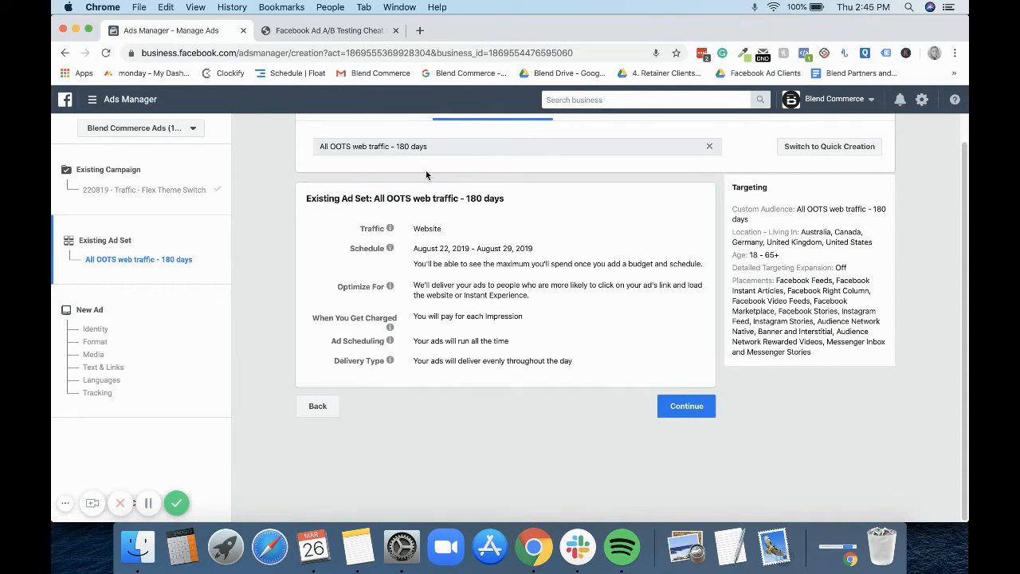
pyautogui.click(140, 347)
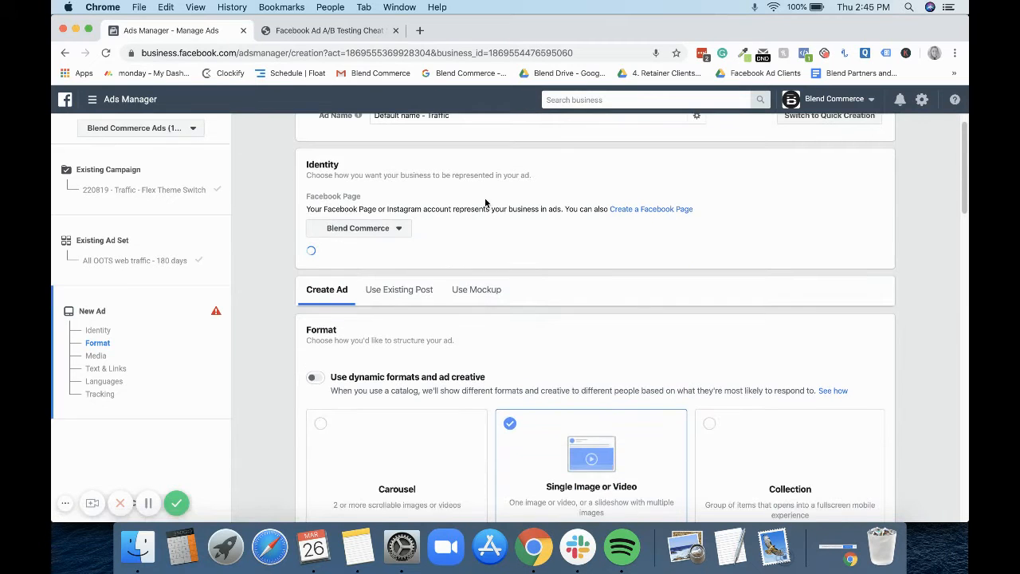
# Step: Examine the new ad's identity, format and media options, including Carousel, Single Image or Video, and Collection
pyautogui.scroll(-5, 479, 207)
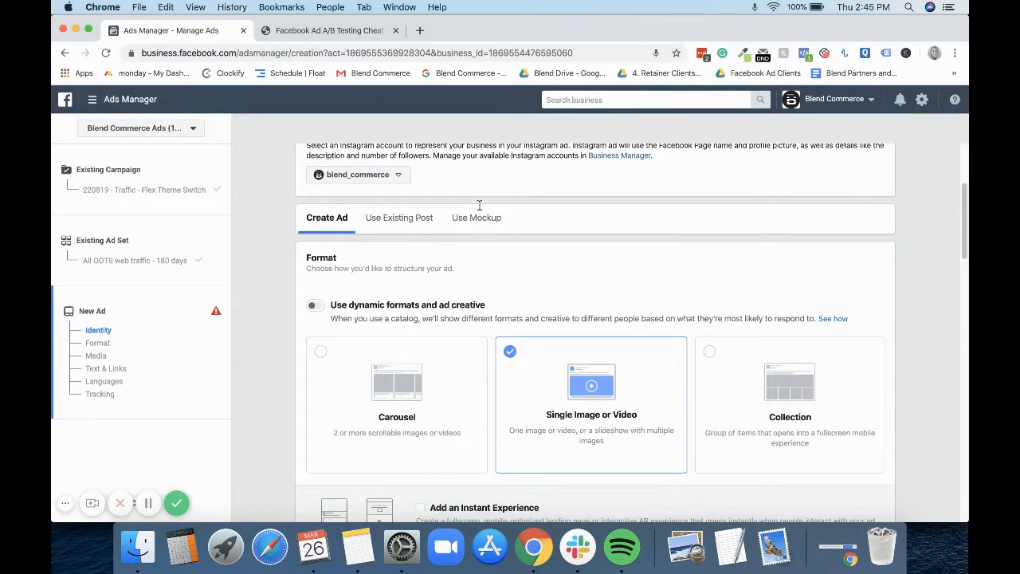
pyautogui.scroll(3, 480, 207)
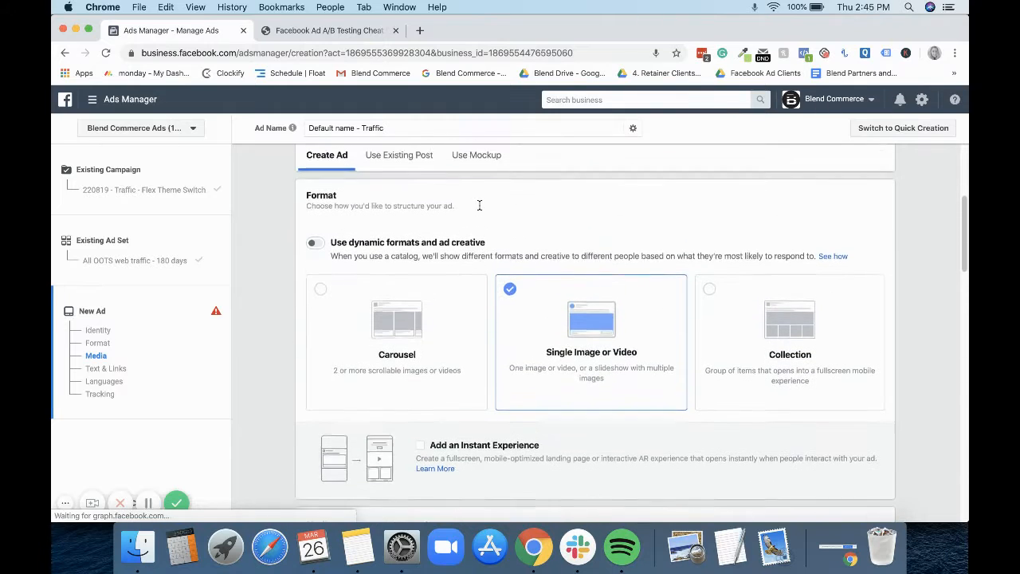
pyautogui.scroll(2, 479, 205)
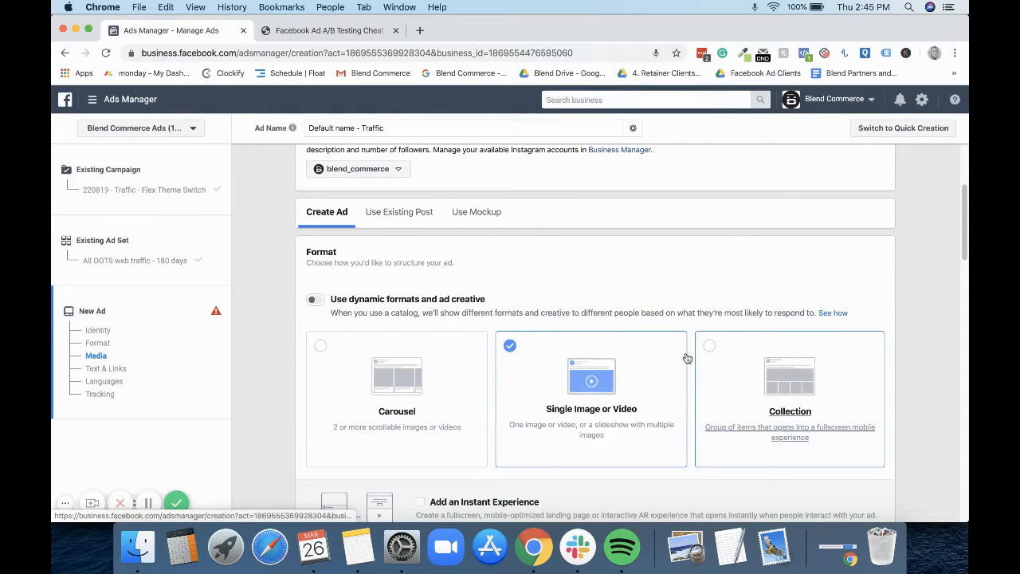
pyautogui.scroll(-2, 474, 306)
pyautogui.scroll(-1, 475, 307)
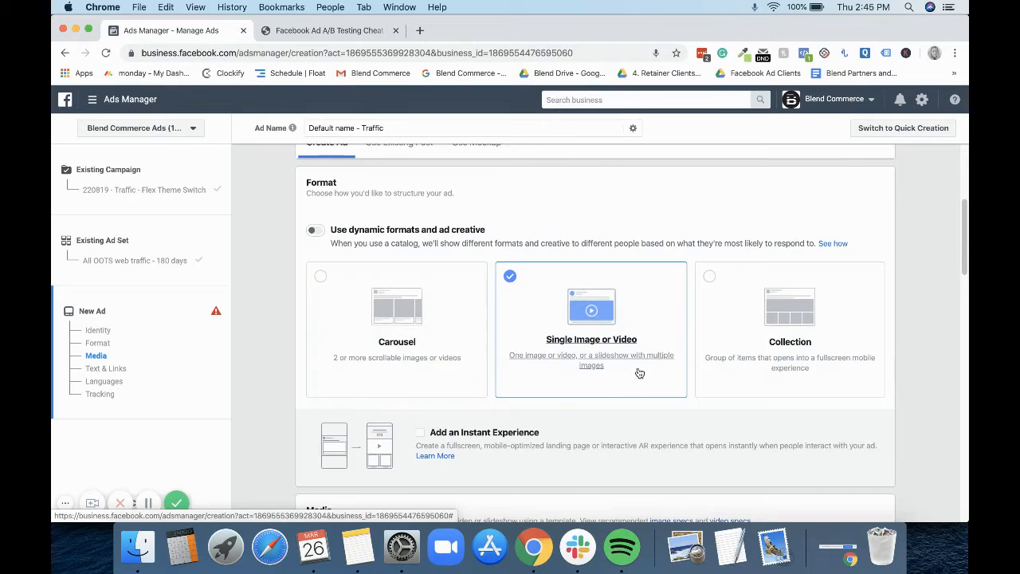
pyautogui.scroll(-2, 637, 371)
pyautogui.scroll(-5, 637, 370)
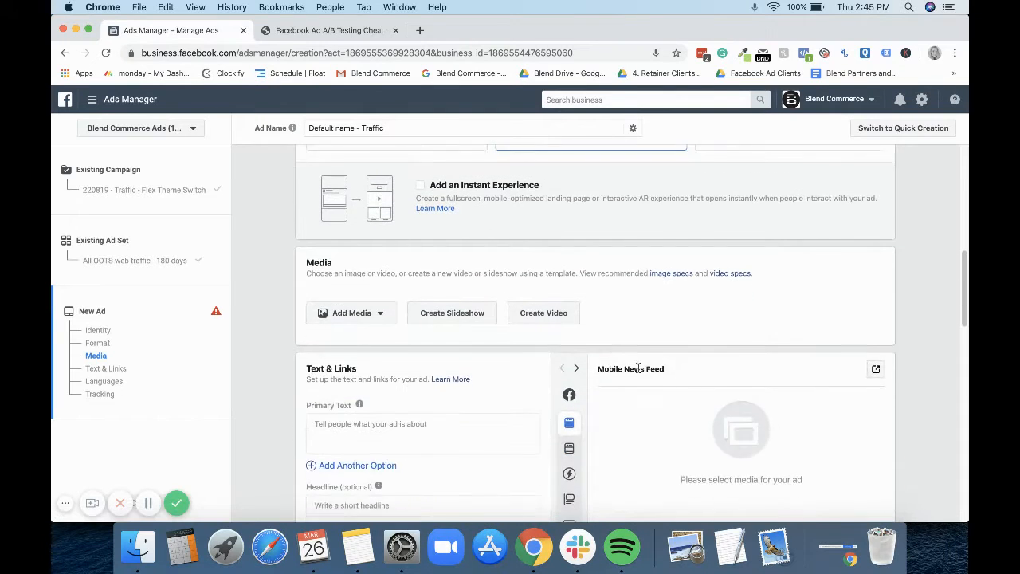
pyautogui.scroll(8, 637, 370)
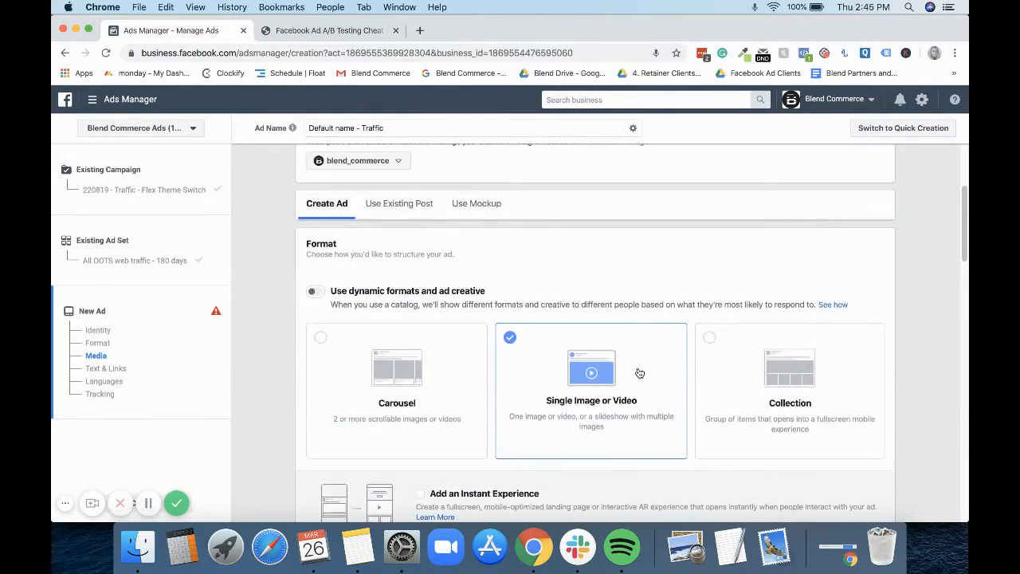
# Step: Add the newest account image, the 1080 × 1080 BFCM graphic, as the ad's media
pyautogui.scroll(-7, 638, 371)
pyautogui.scroll(-2, 637, 372)
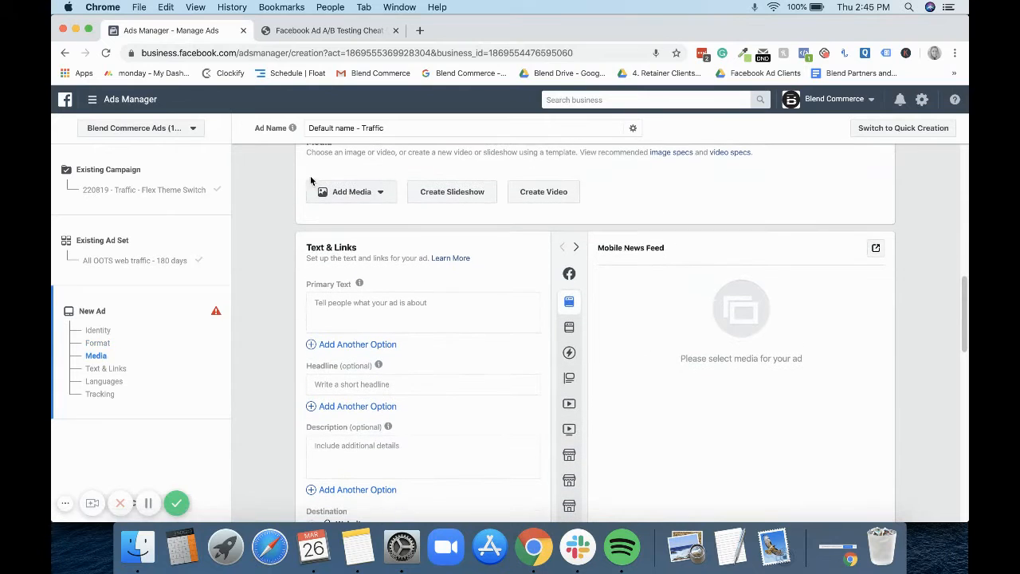
pyautogui.click(339, 194)
pyautogui.click(342, 221)
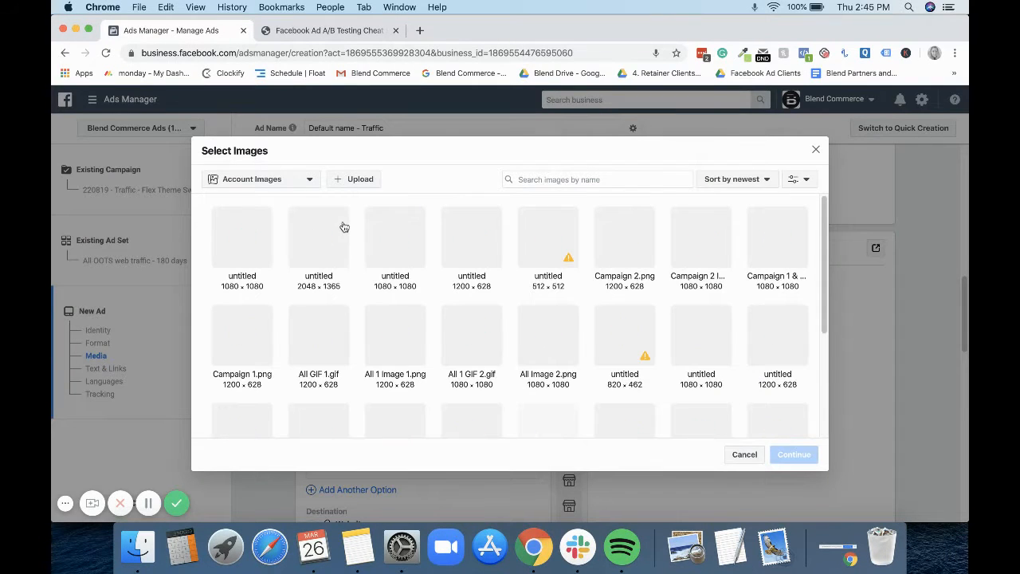
pyautogui.click(273, 233)
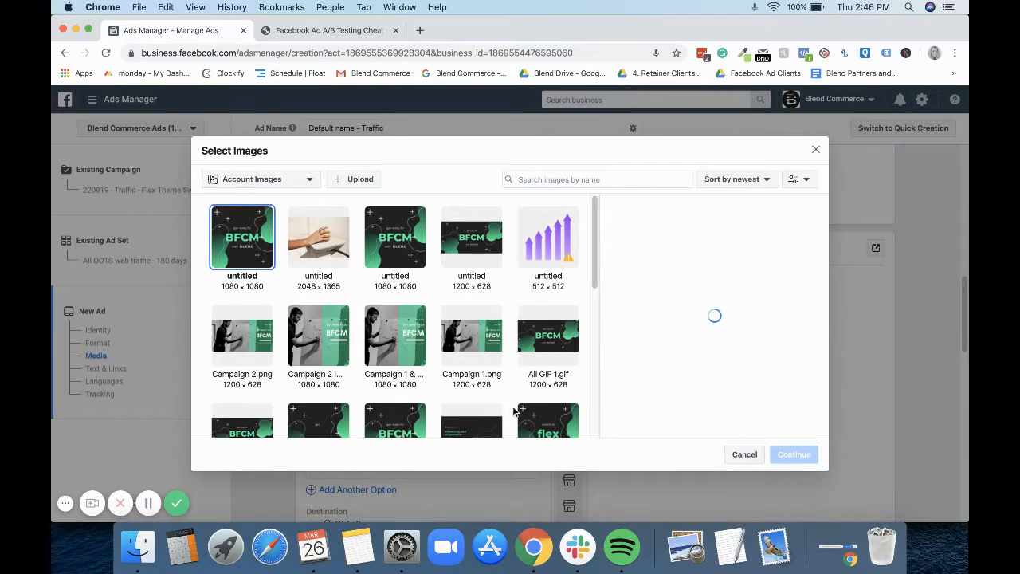
pyautogui.click(790, 456)
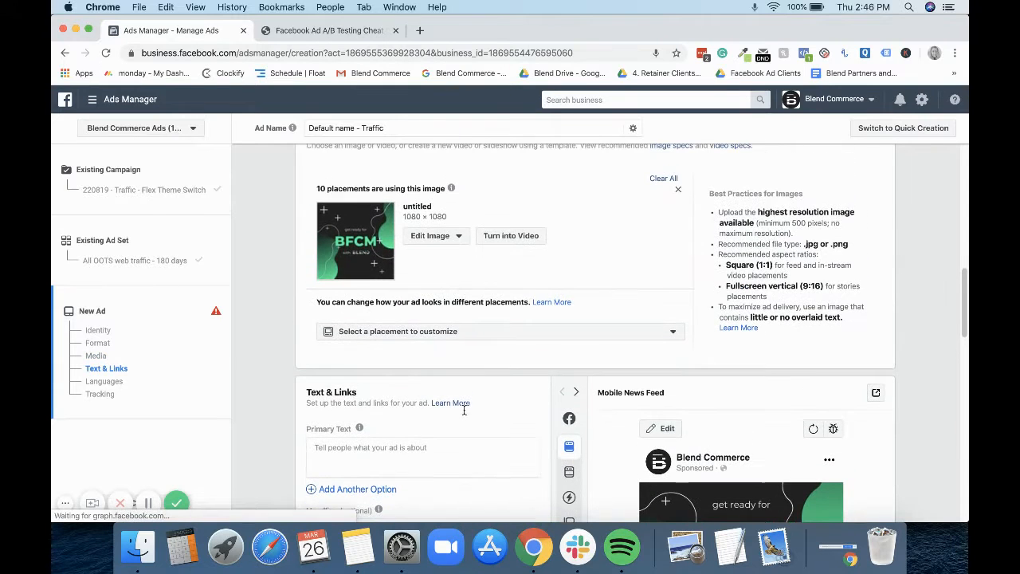
# Step: View the customization options for the Stories, Apps and Sites placement group without saving changes
pyautogui.click(496, 332)
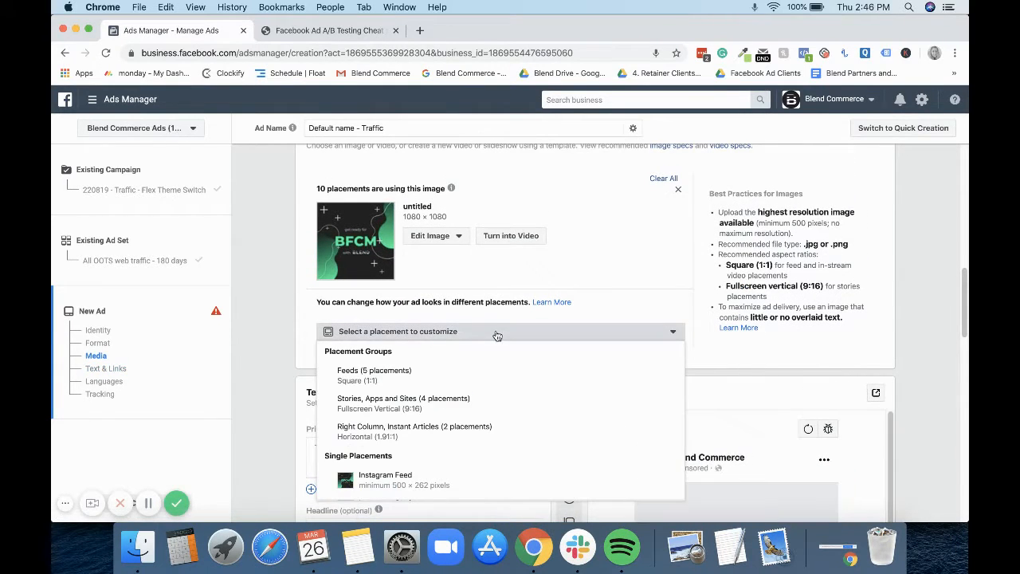
pyautogui.click(406, 408)
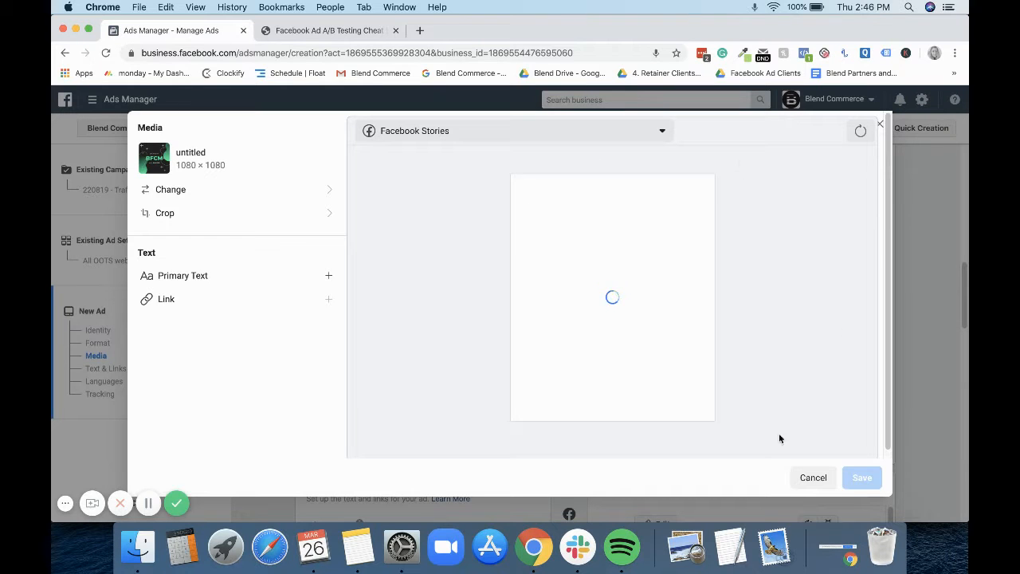
pyautogui.click(813, 478)
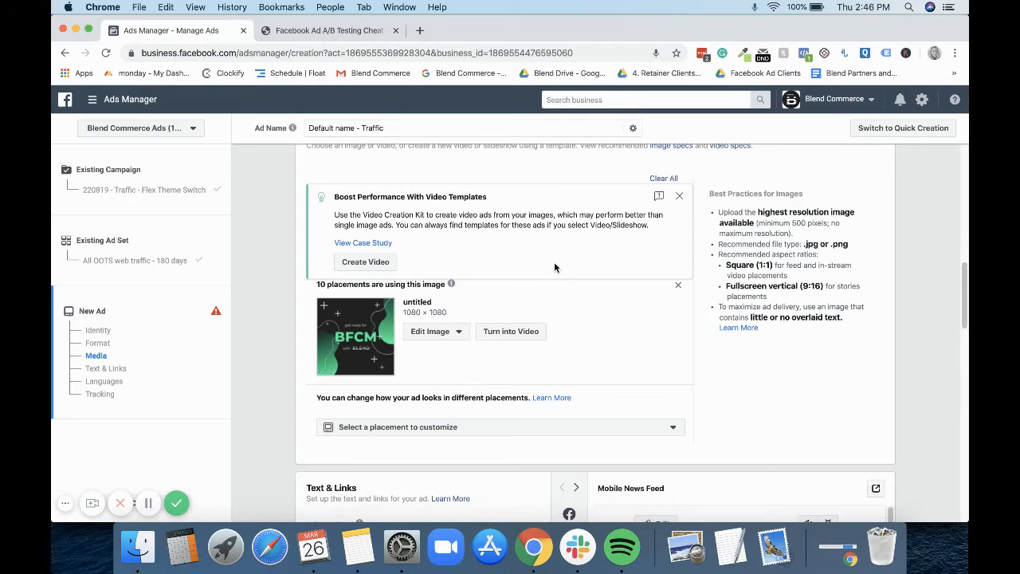
# Step: Set both the primary text and the headline of the ad to "Test"
pyautogui.scroll(-7, 555, 268)
pyautogui.click(424, 278)
pyautogui.write('Test')
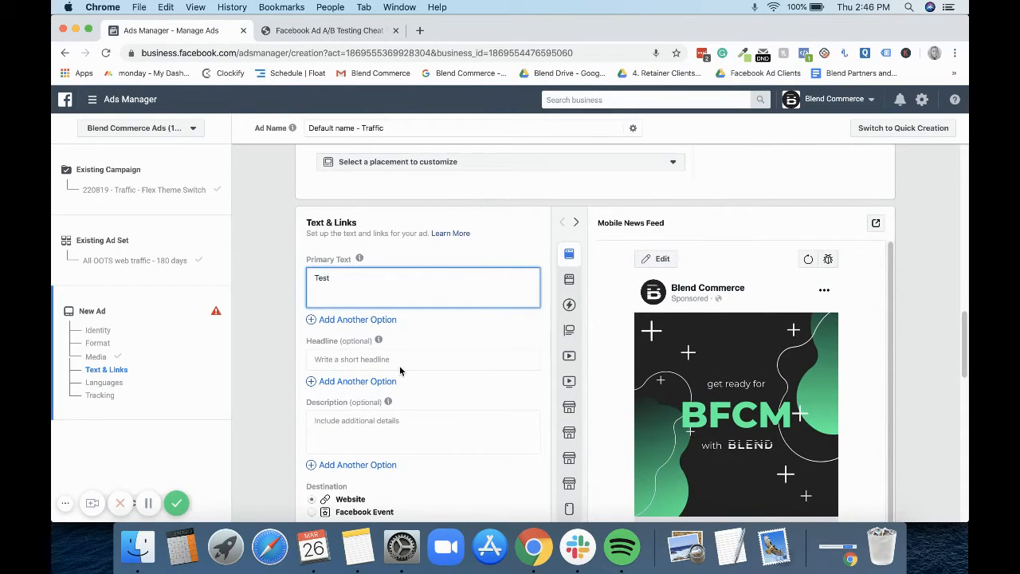
pyautogui.click(379, 361)
pyautogui.write('Test')
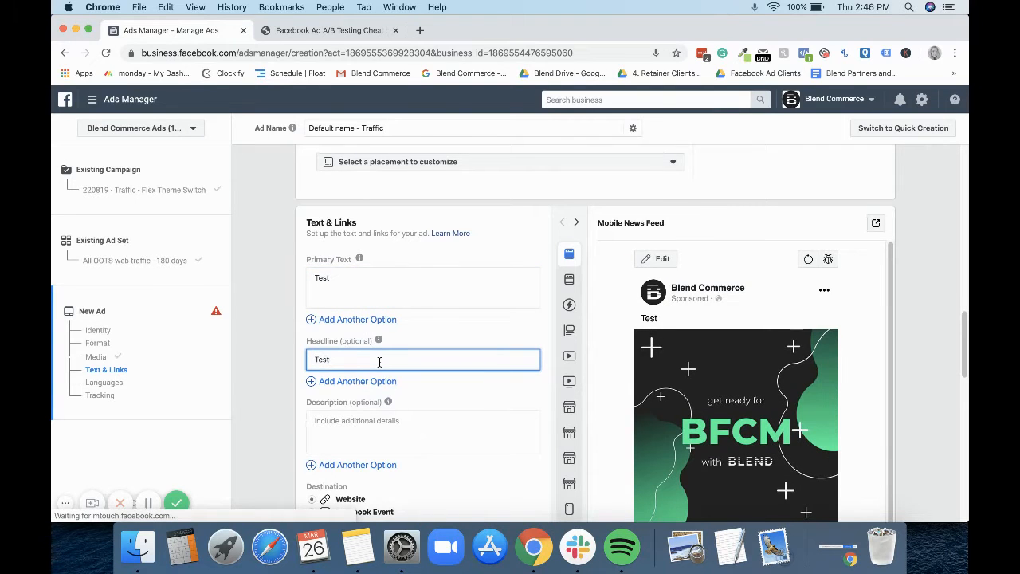
pyautogui.scroll(-2, 446, 346)
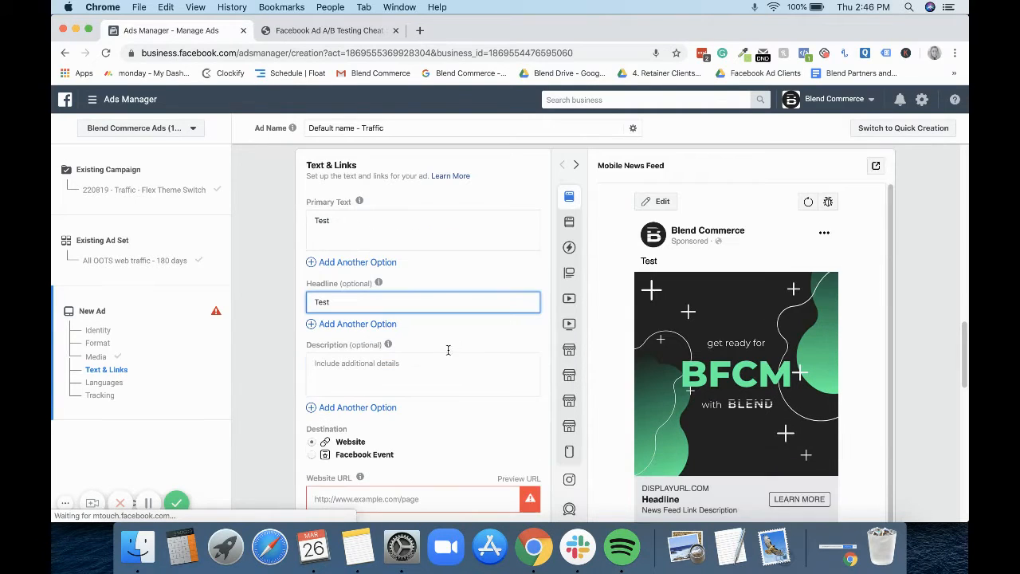
pyautogui.click(459, 335)
pyautogui.scroll(-3, 459, 339)
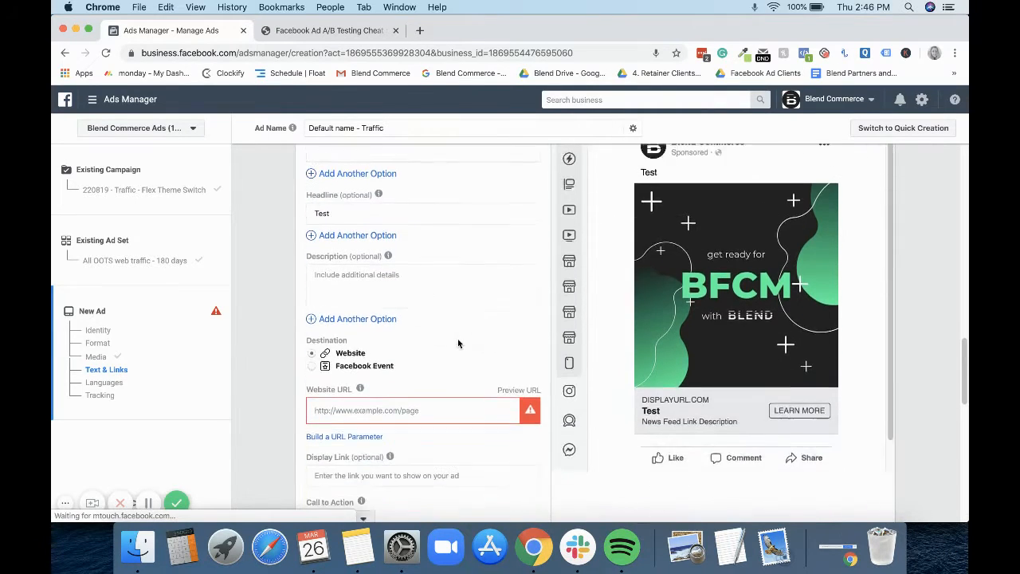
# Step: Set the ad's website URL to blendcommerce.com
pyautogui.click(415, 397)
pyautogui.write('blend')
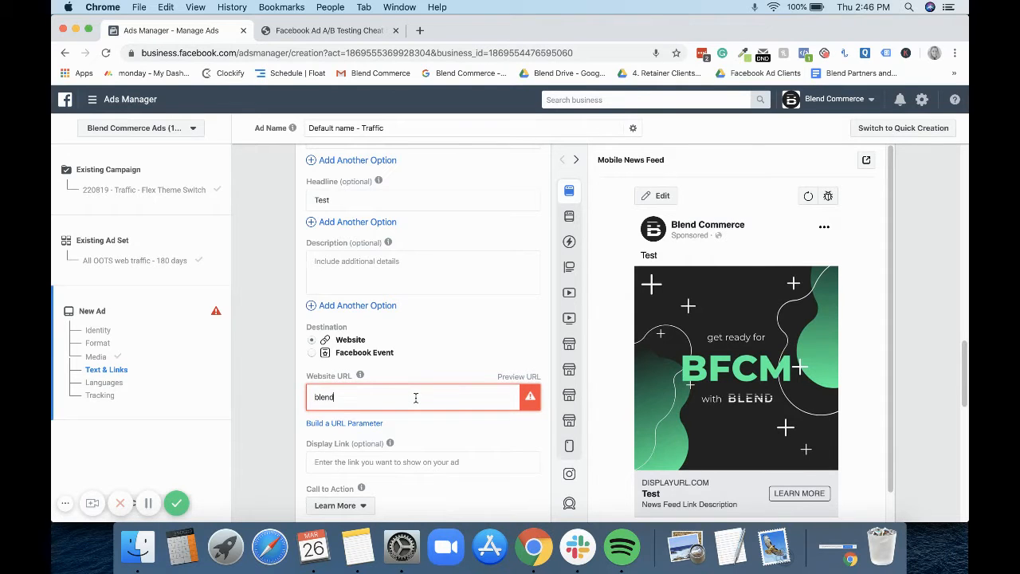
pyautogui.write('commerce.com')
pyautogui.click(495, 428)
# Step: Review the completed ad and save it to draft
pyautogui.scroll(-2, 495, 428)
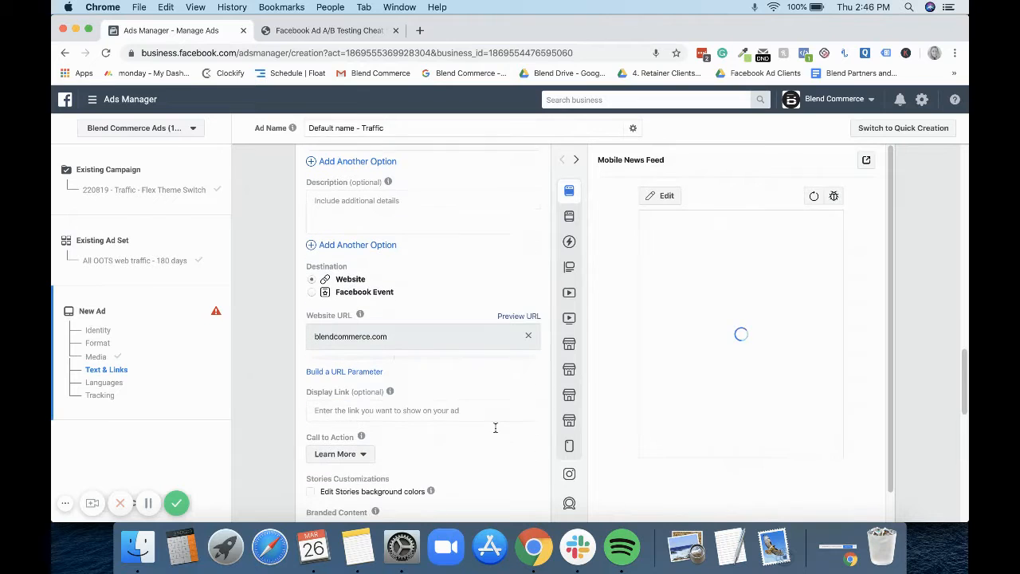
pyautogui.scroll(-8, 445, 381)
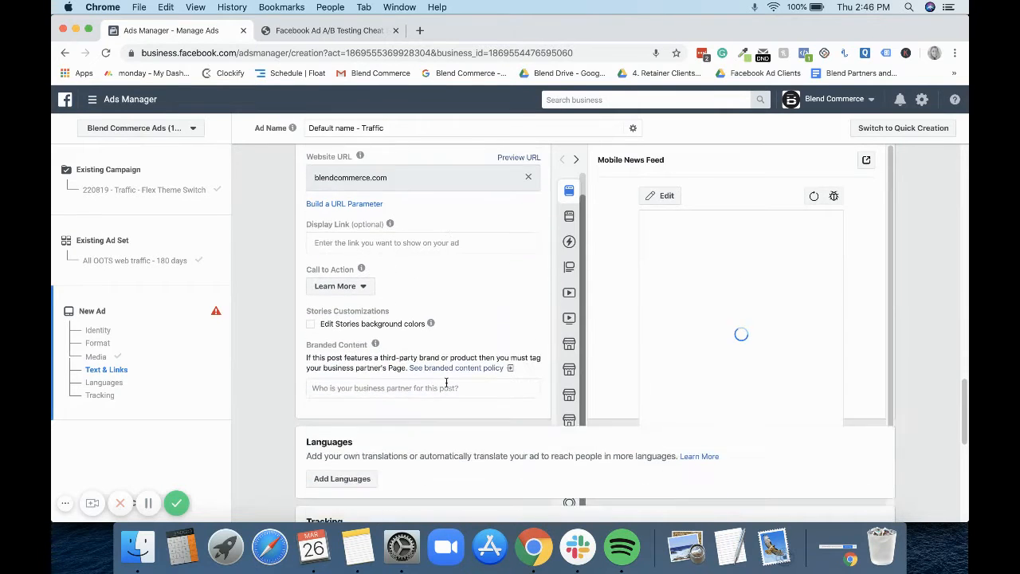
pyautogui.scroll(-8, 701, 467)
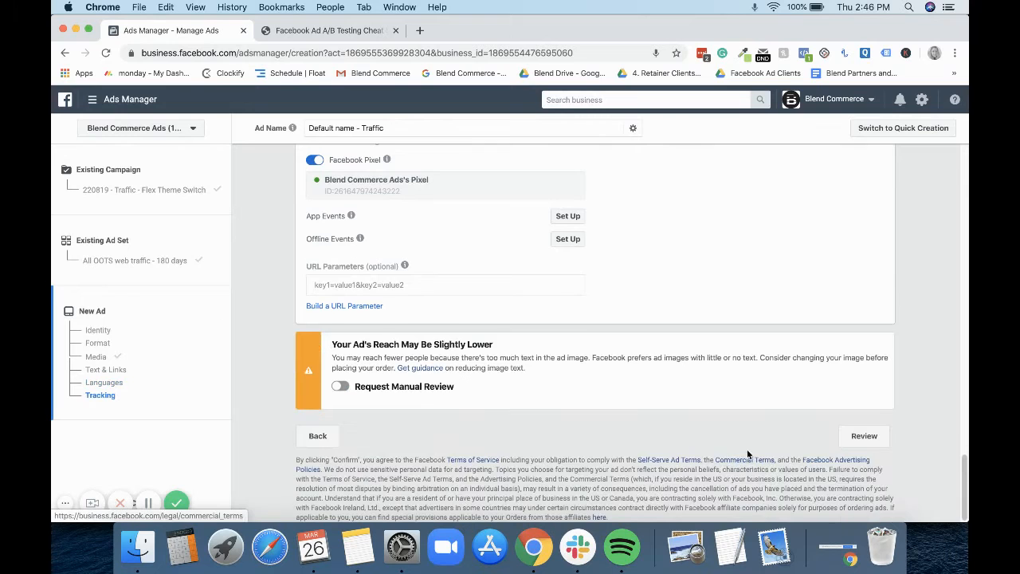
pyautogui.click(871, 434)
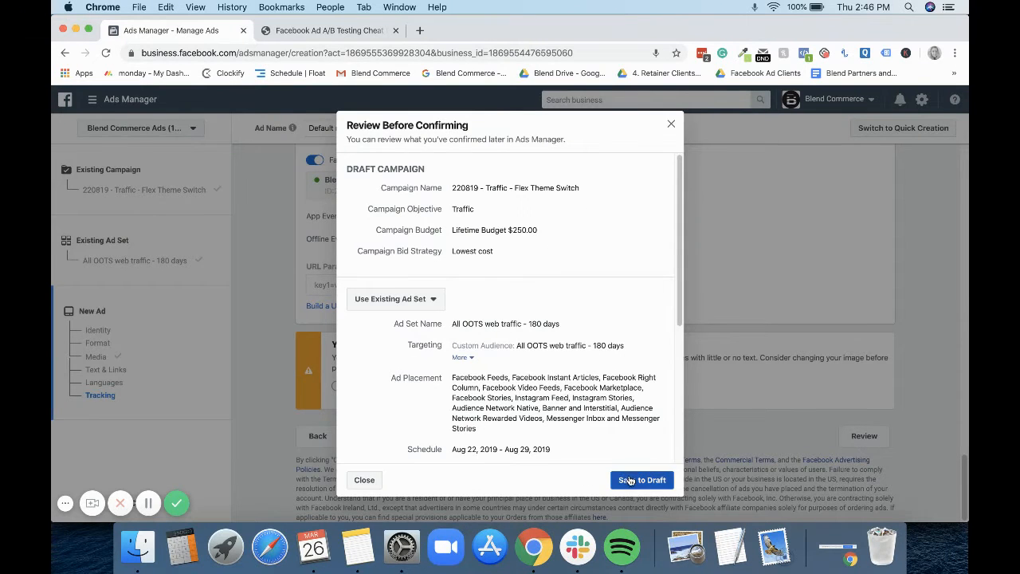
pyautogui.click(629, 480)
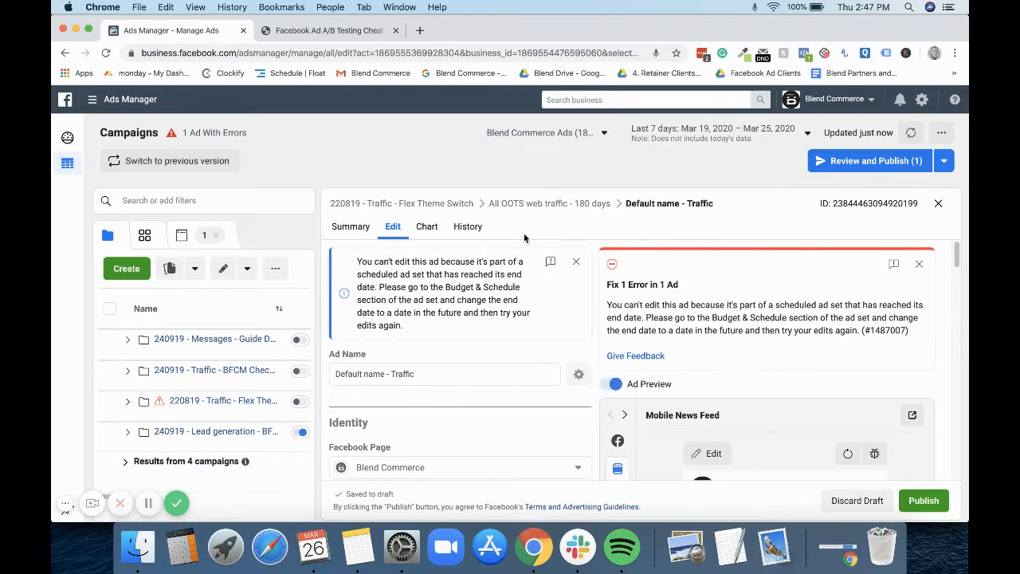
# Step: Check the draft ad, close its editor without publishing, and open the ad list of the "All OOTS web traffic - 180 days" ad set
pyautogui.scroll(-3, 628, 270)
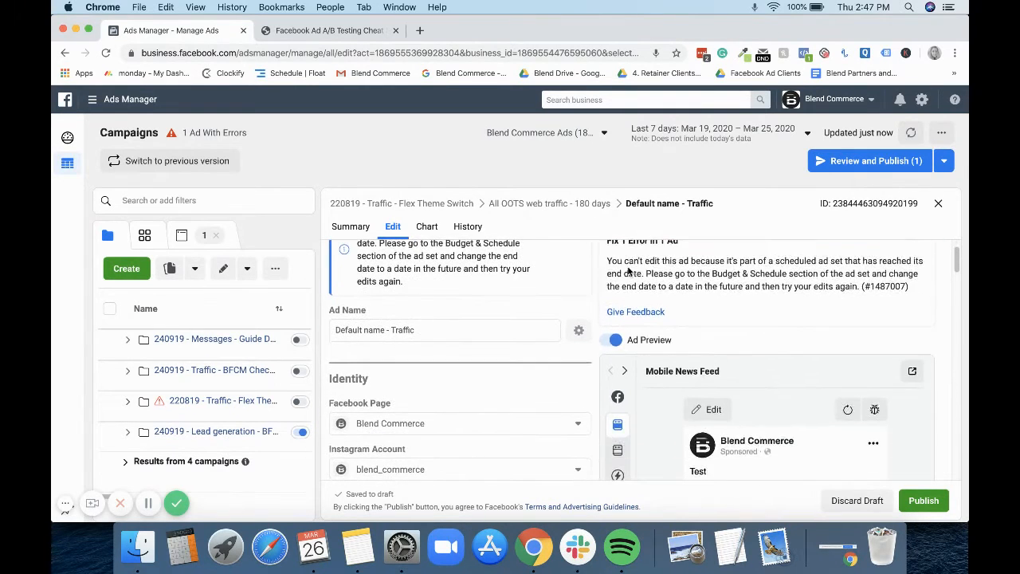
pyautogui.scroll(-8, 628, 272)
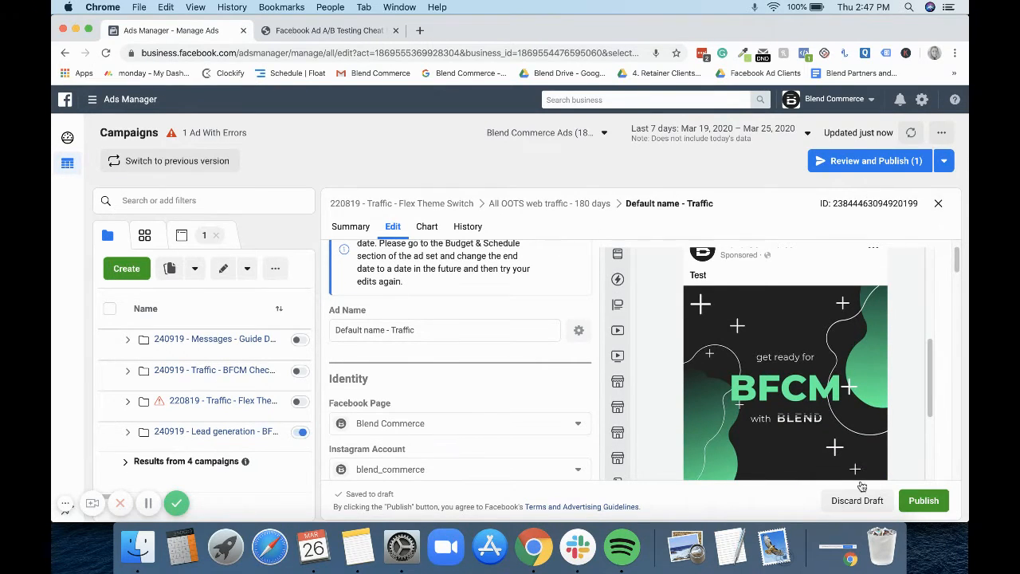
pyautogui.click(937, 203)
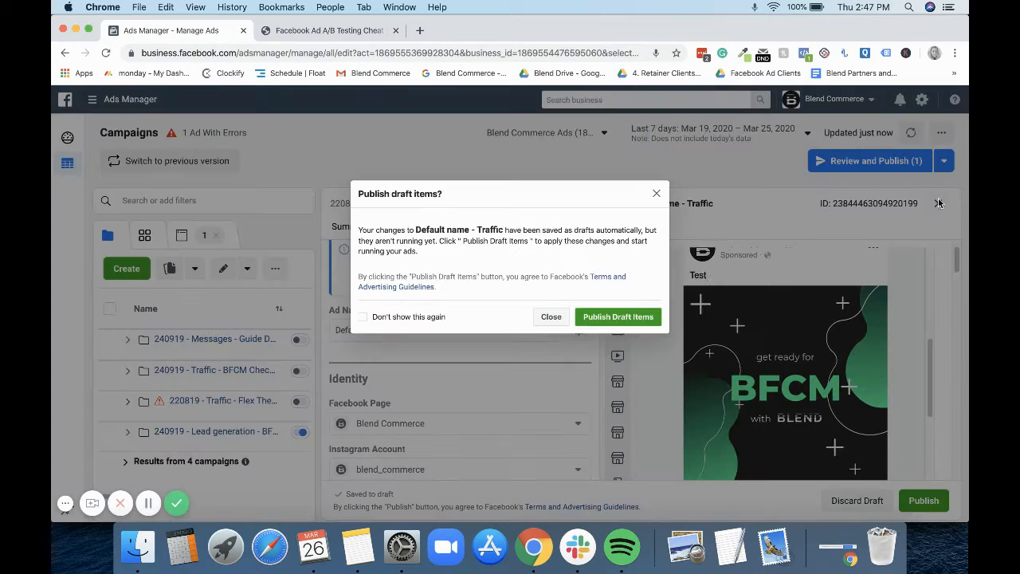
pyautogui.click(551, 318)
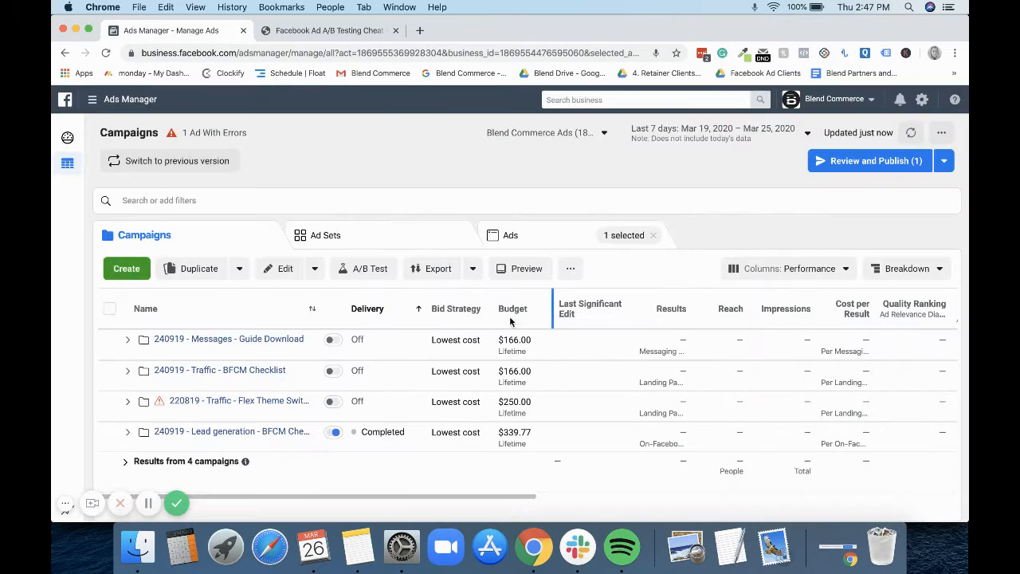
pyautogui.click(212, 402)
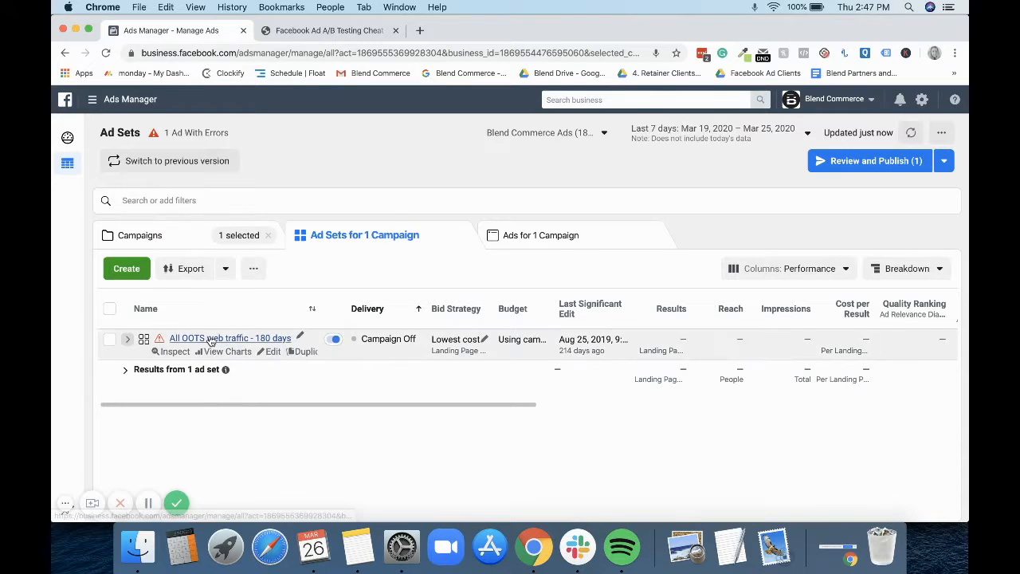
pyautogui.click(211, 338)
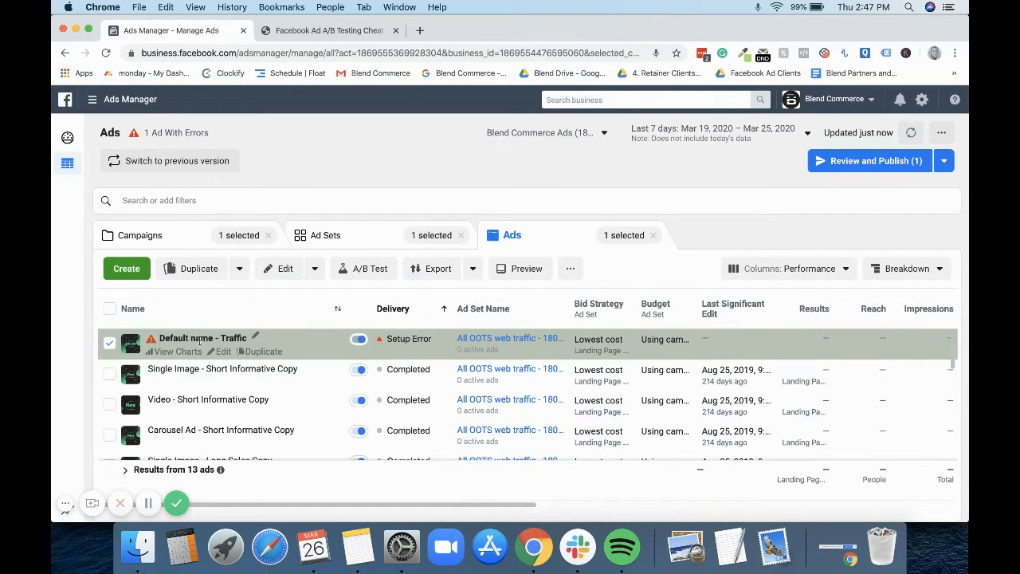
# Step: Switch to the Facebook Ads A/B Testing Checklist and review its ad format, copy type, image type and copy aspect sections
pyautogui.click(298, 35)
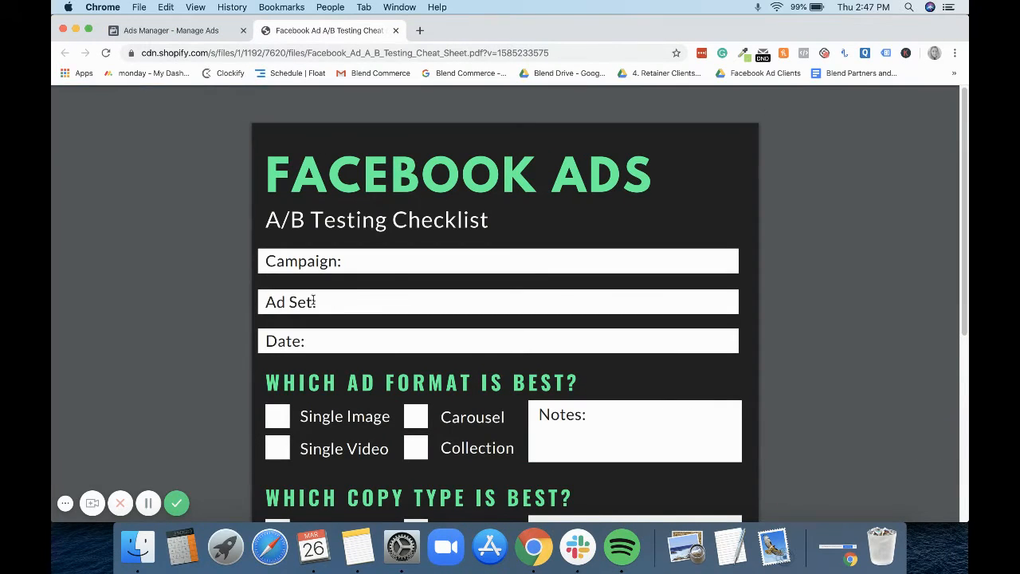
pyautogui.scroll(-2, 385, 262)
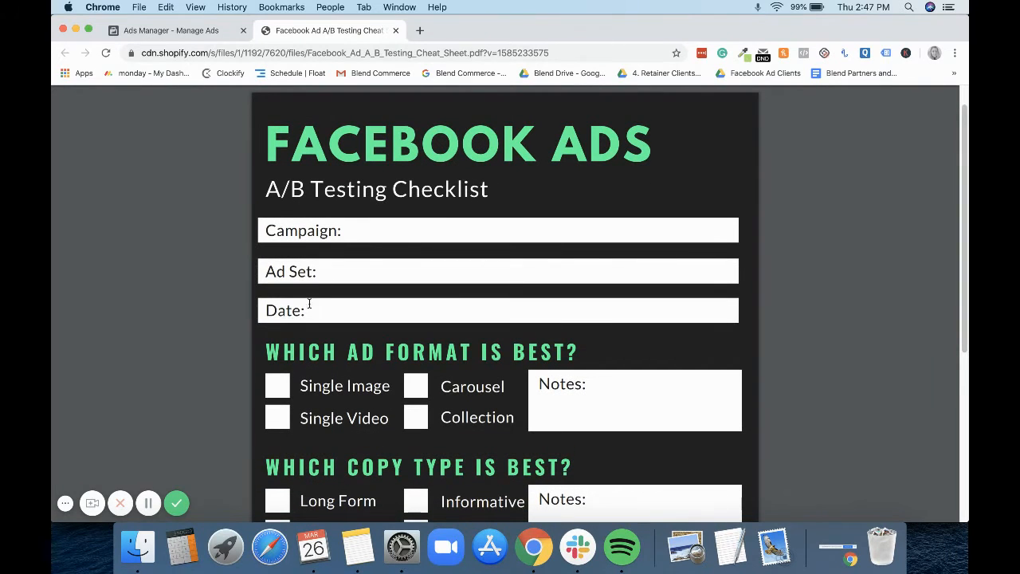
pyautogui.scroll(-5, 307, 309)
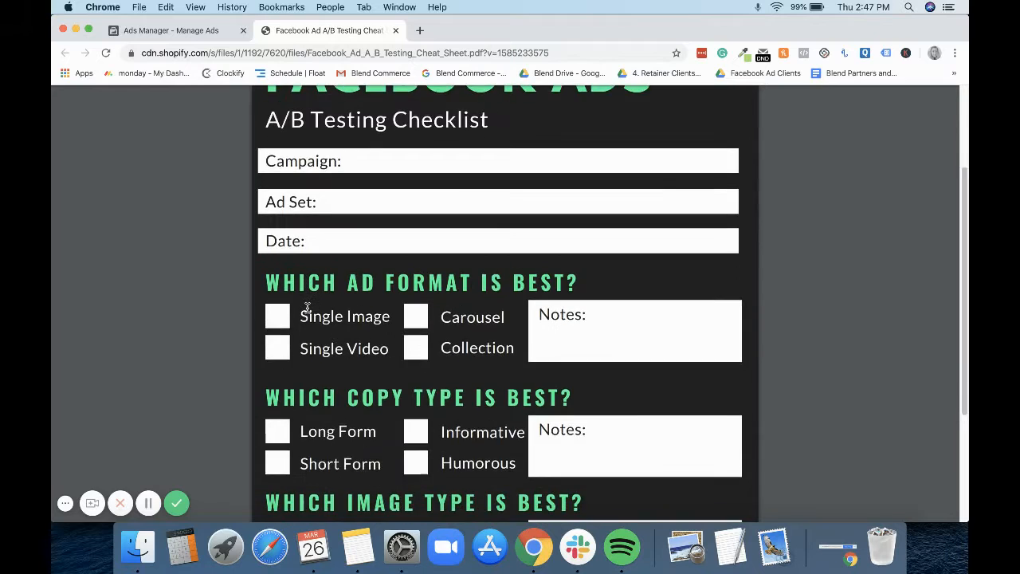
pyautogui.scroll(-2, 307, 309)
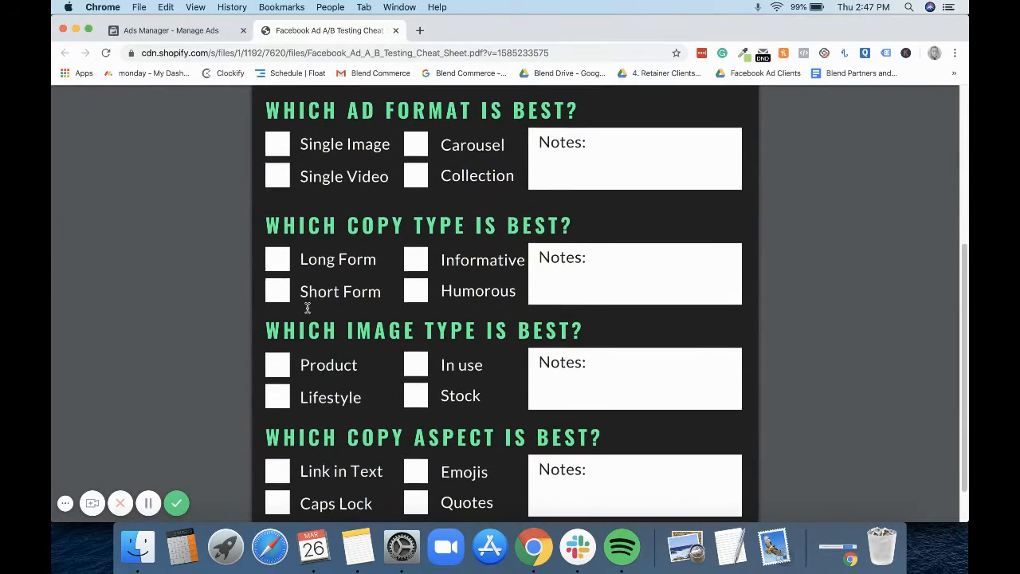
pyautogui.scroll(-1, 307, 309)
pyautogui.scroll(1, 307, 308)
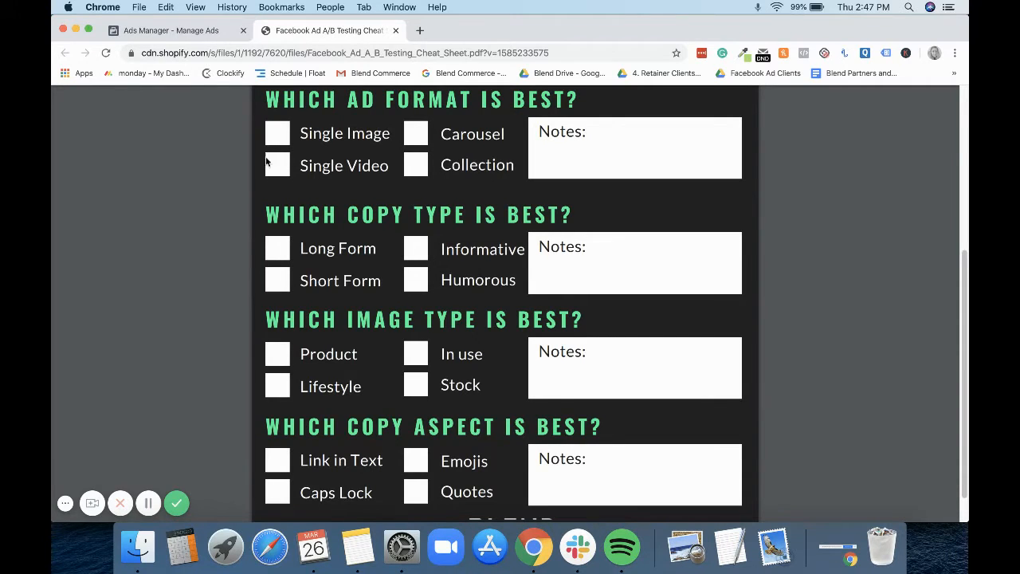
# Step: Return to the ad list and duplicate the "Default name - Traffic" ad once into its original campaign
pyautogui.click(177, 31)
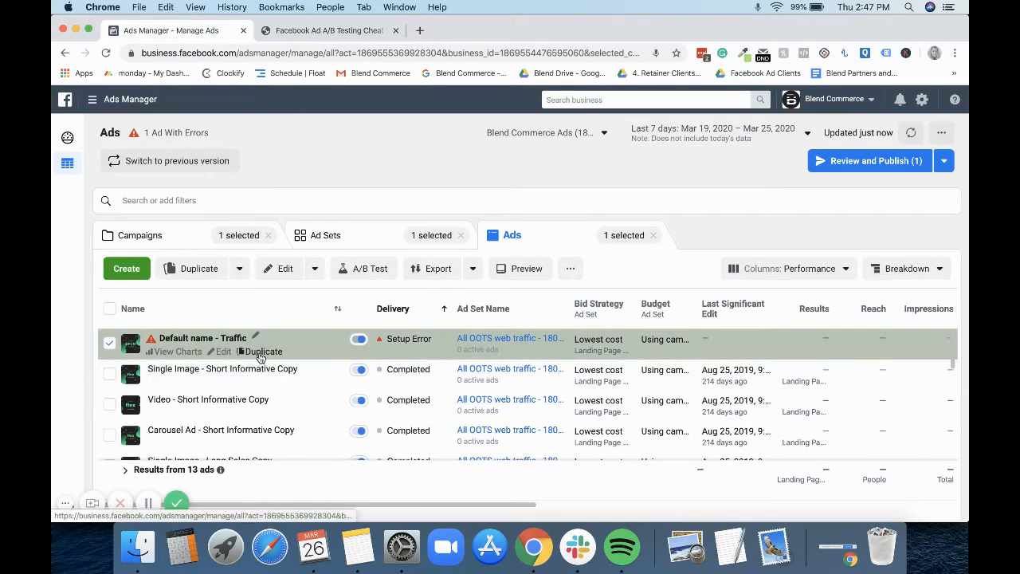
pyautogui.click(261, 351)
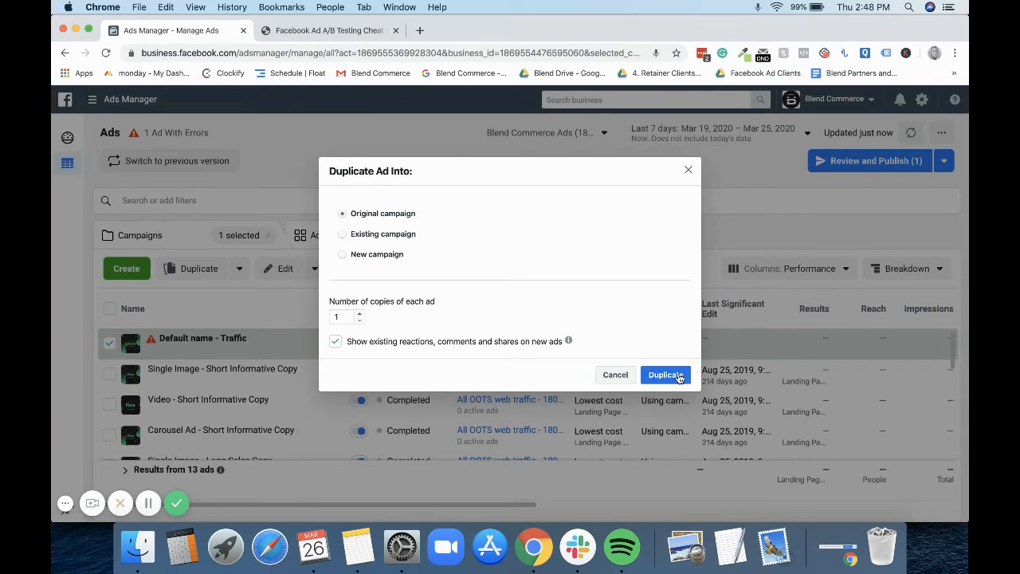
pyautogui.click(672, 375)
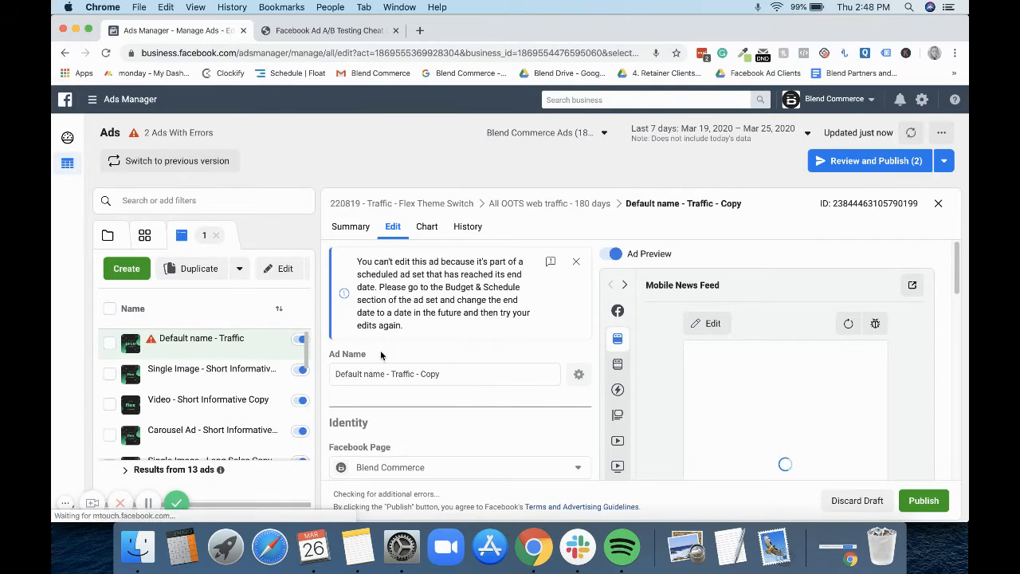
# Step: Review the duplicated ad's format, primary text and headline settings, and consult the checklist's image type and copy aspect options
pyautogui.scroll(-5, 424, 366)
pyautogui.scroll(-2, 424, 365)
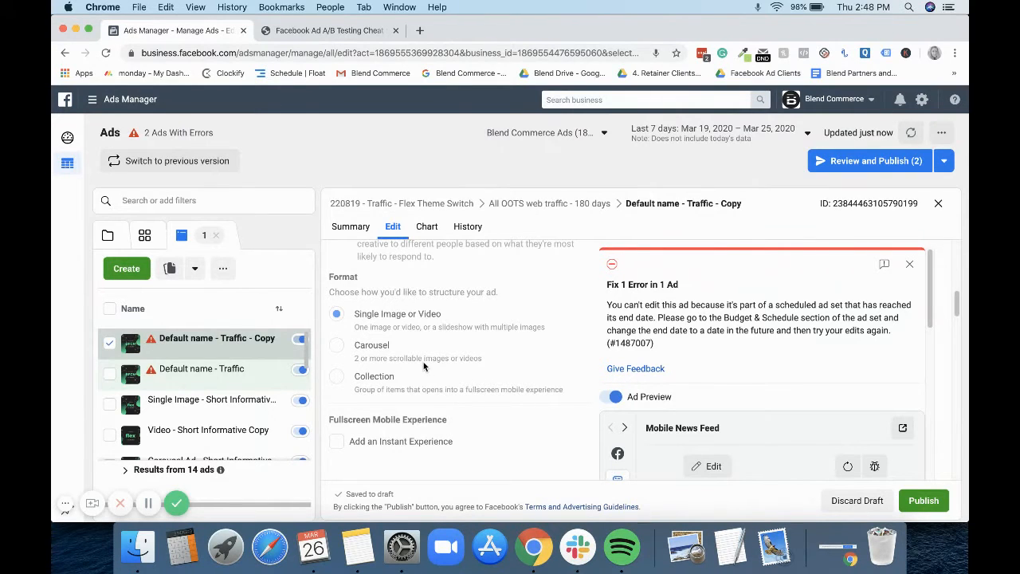
pyautogui.scroll(-3, 423, 361)
pyautogui.scroll(10, 458, 310)
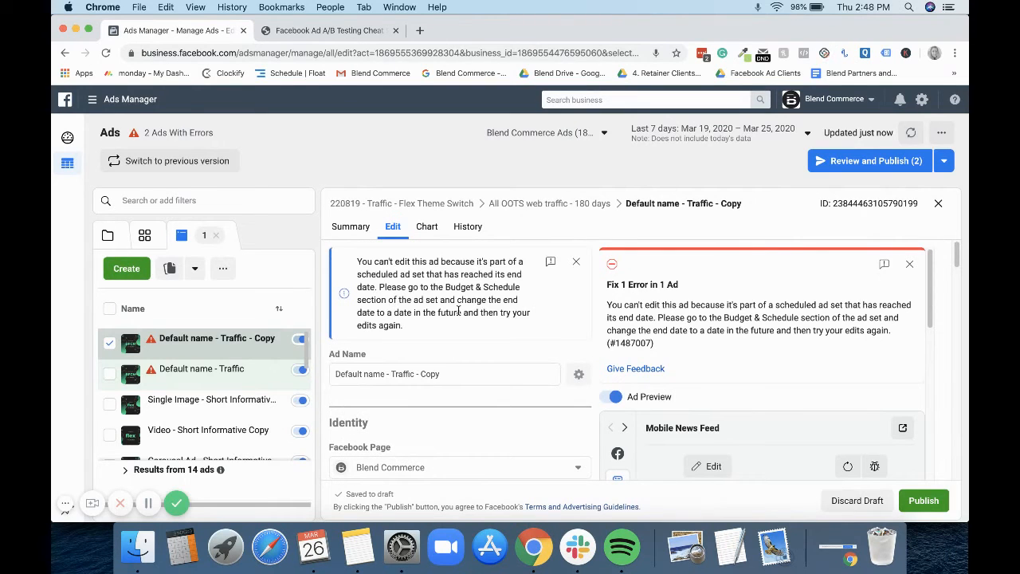
pyautogui.scroll(-10, 458, 311)
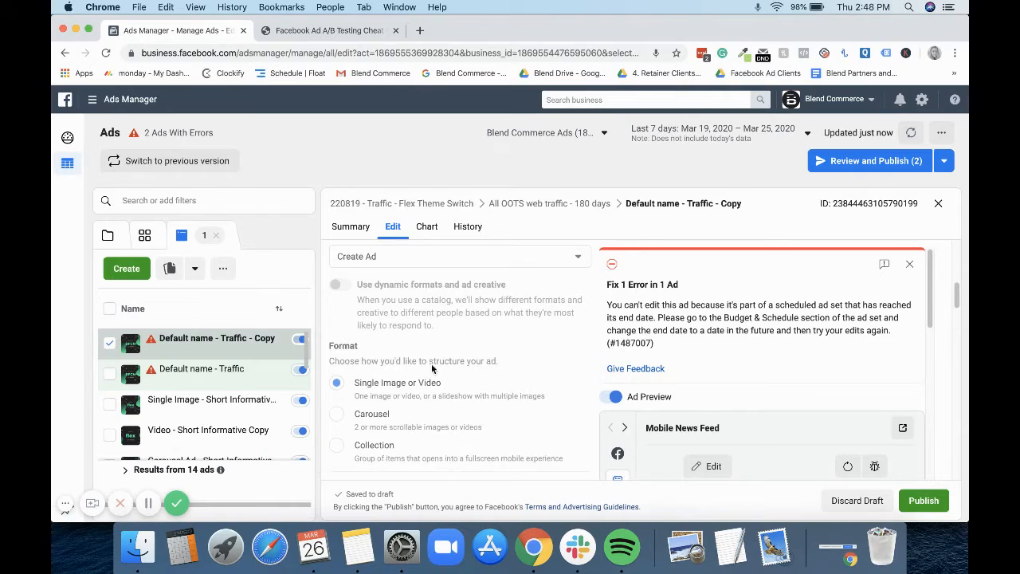
pyautogui.scroll(-6, 433, 366)
pyautogui.scroll(-5, 435, 364)
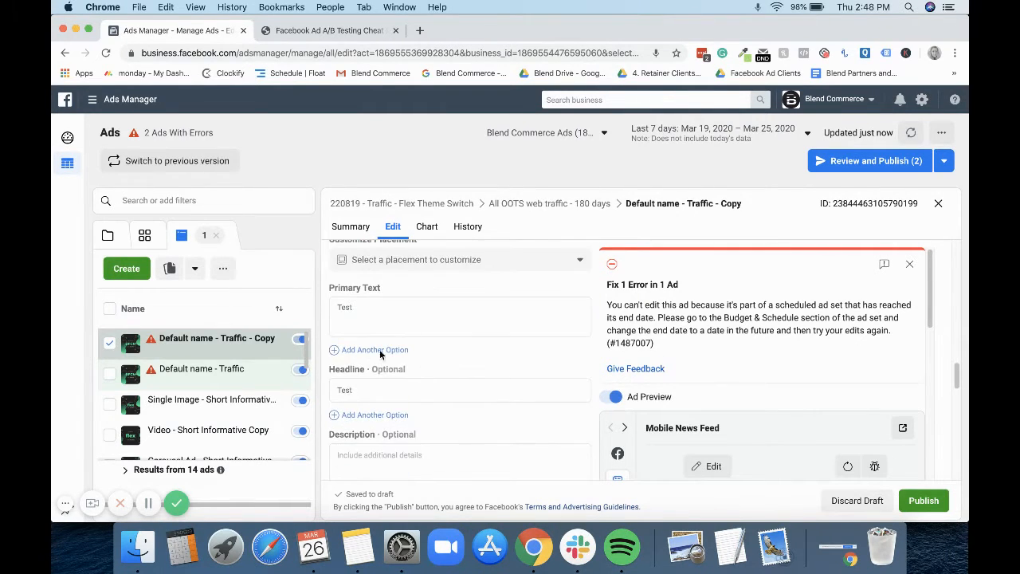
pyautogui.click(327, 30)
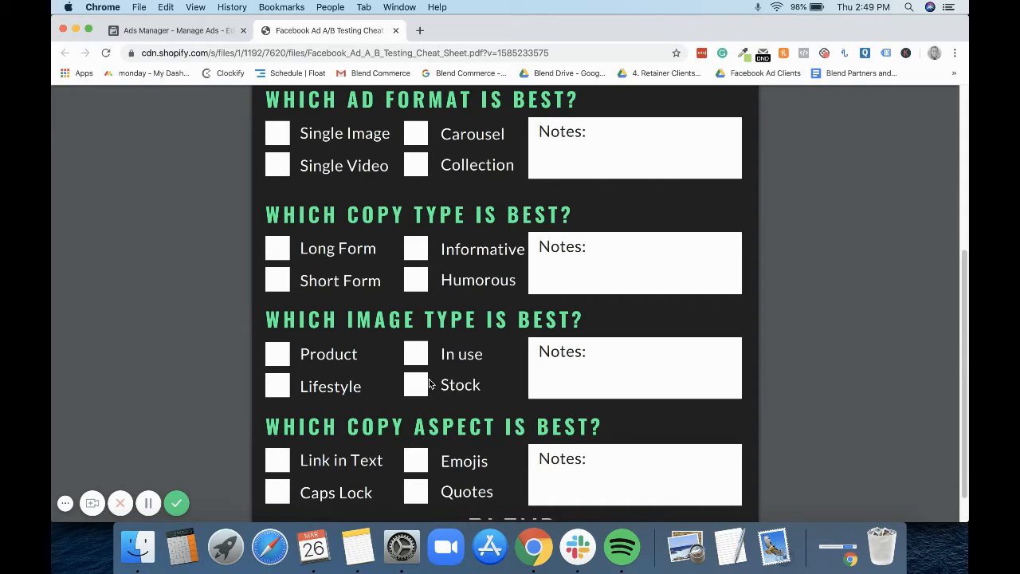
pyautogui.scroll(-2, 430, 384)
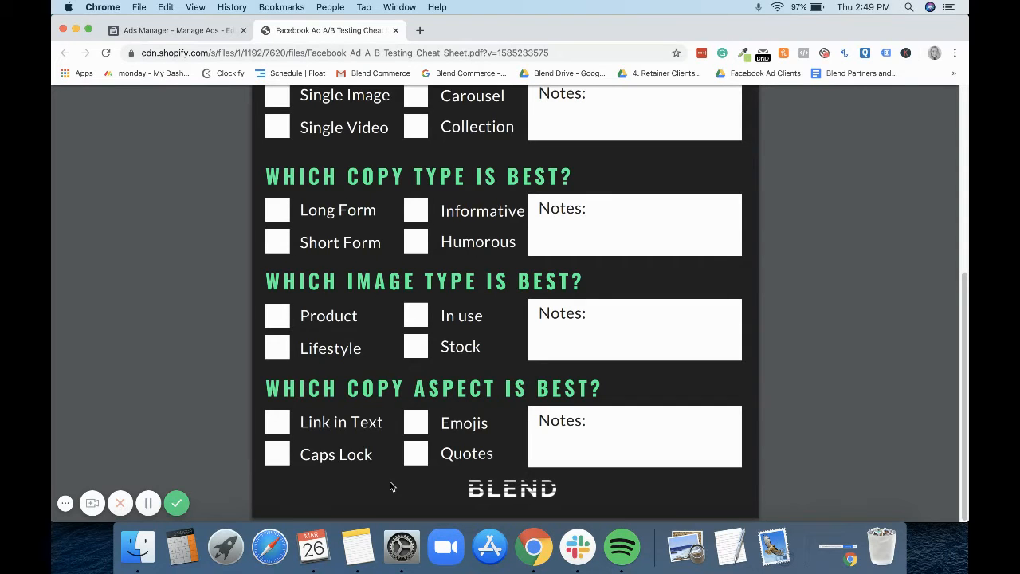
# Step: Check the duplicated ad's destination settings and discard its draft
pyautogui.click(189, 32)
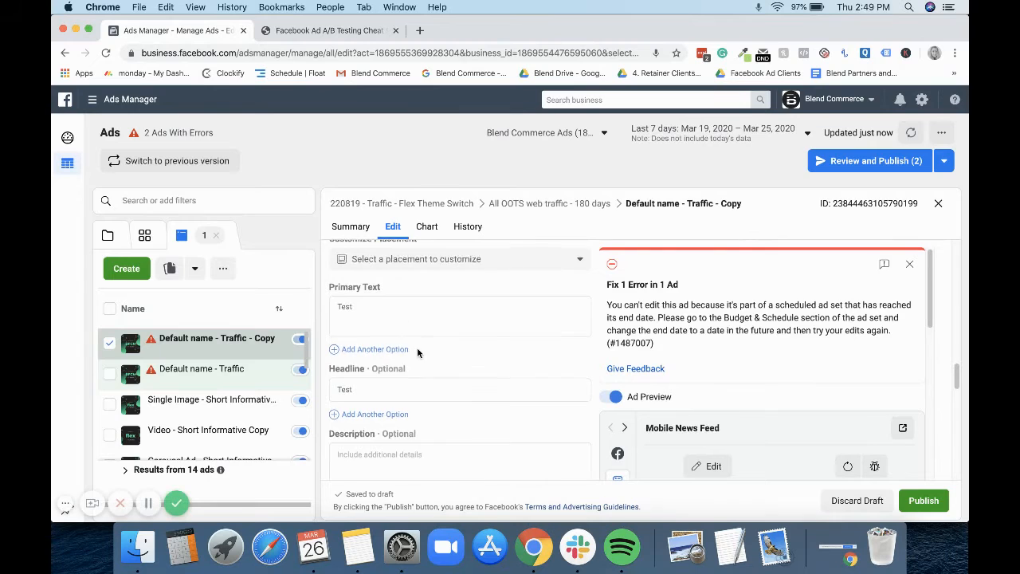
pyautogui.scroll(-3, 418, 353)
pyautogui.scroll(-3, 417, 353)
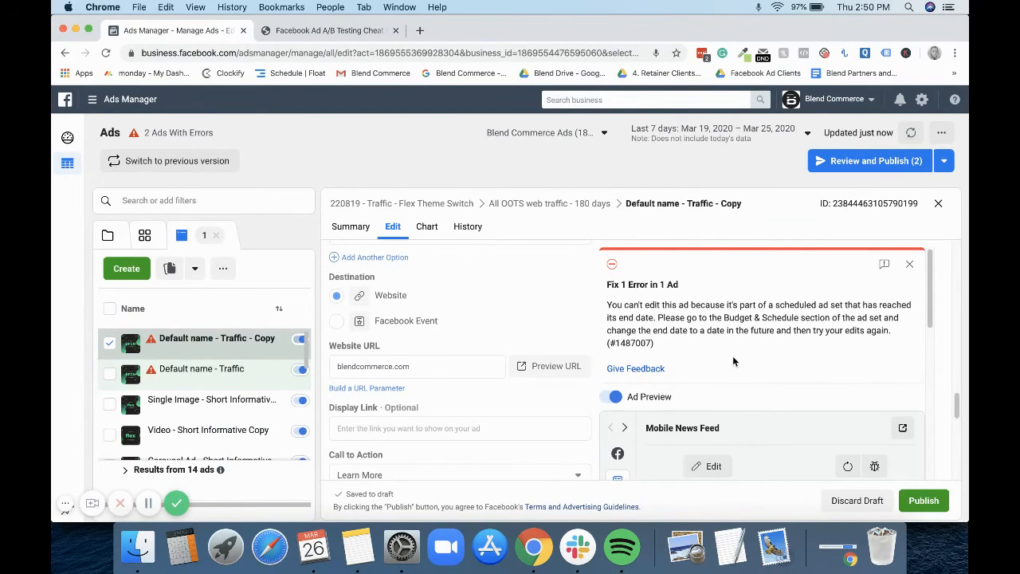
pyautogui.click(851, 501)
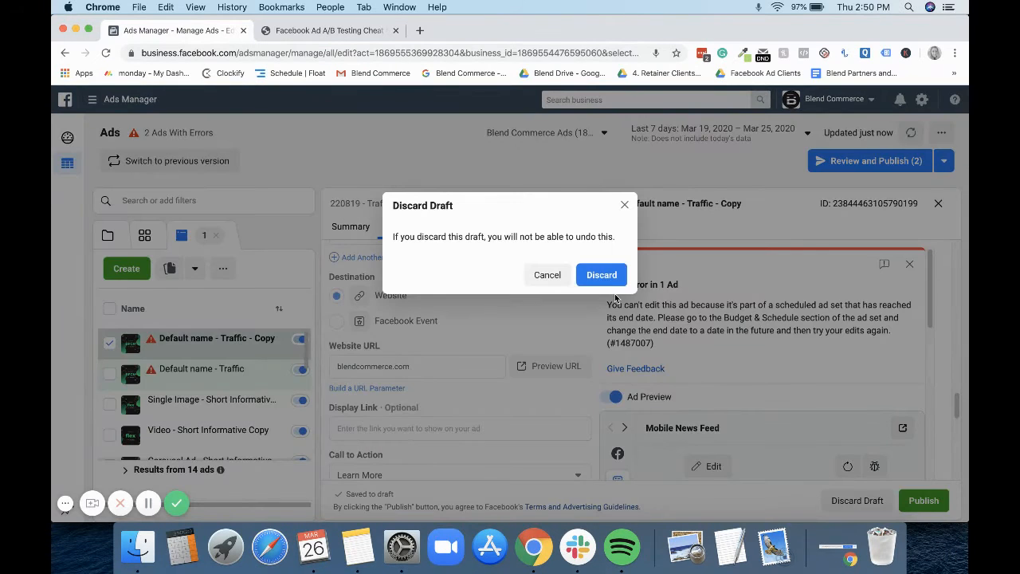
pyautogui.click(606, 269)
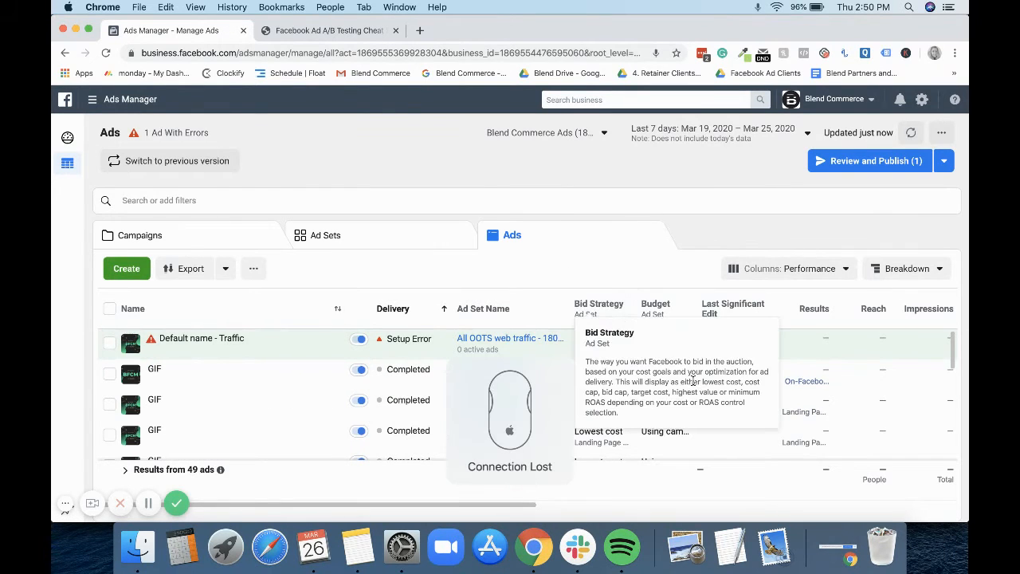
# Step: Set the ad report's date range to Lifetime and its columns to the Facebook Ad Performance preset
pyautogui.click(723, 137)
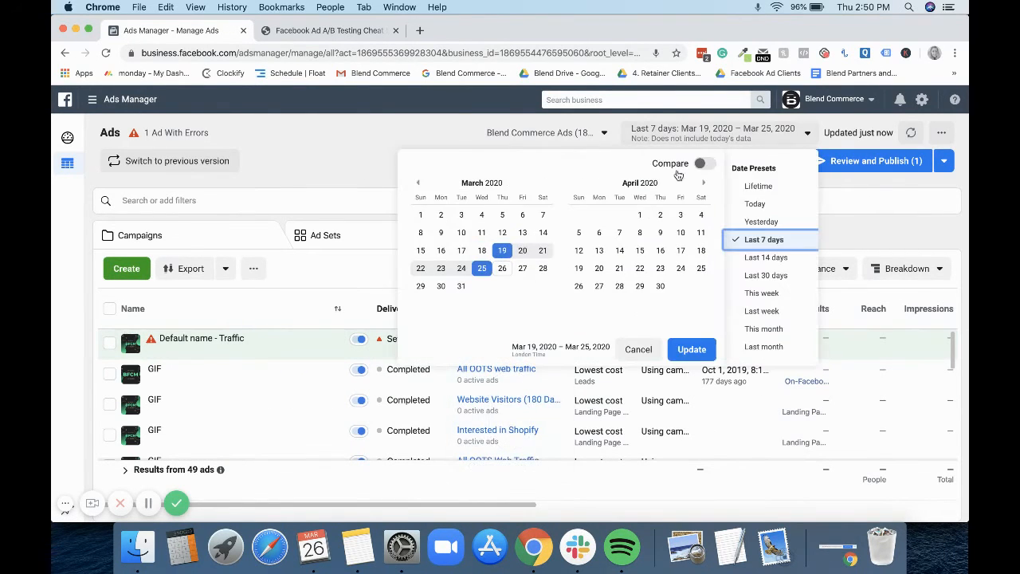
pyautogui.click(761, 187)
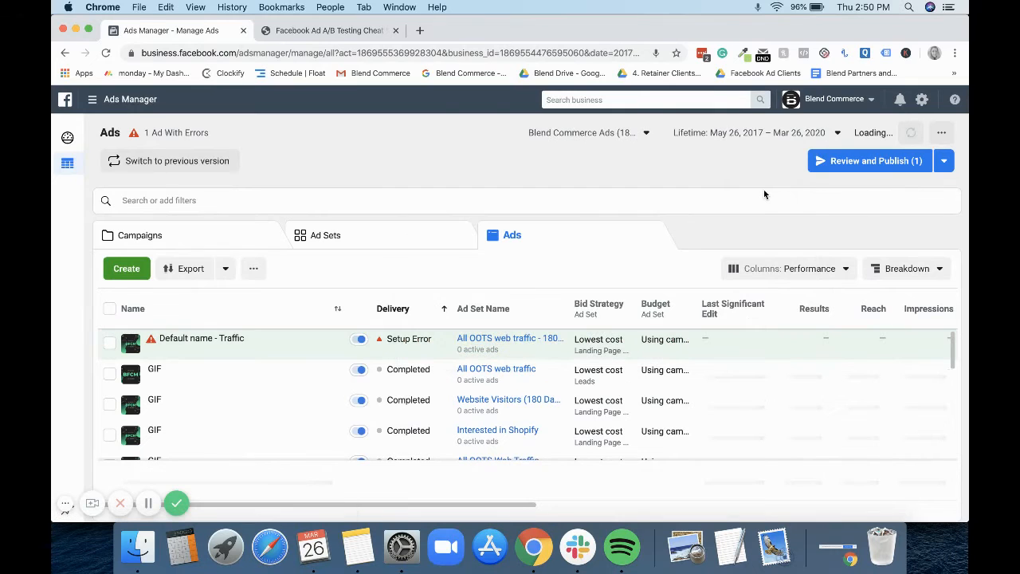
pyautogui.click(789, 268)
pyautogui.scroll(-3, 789, 416)
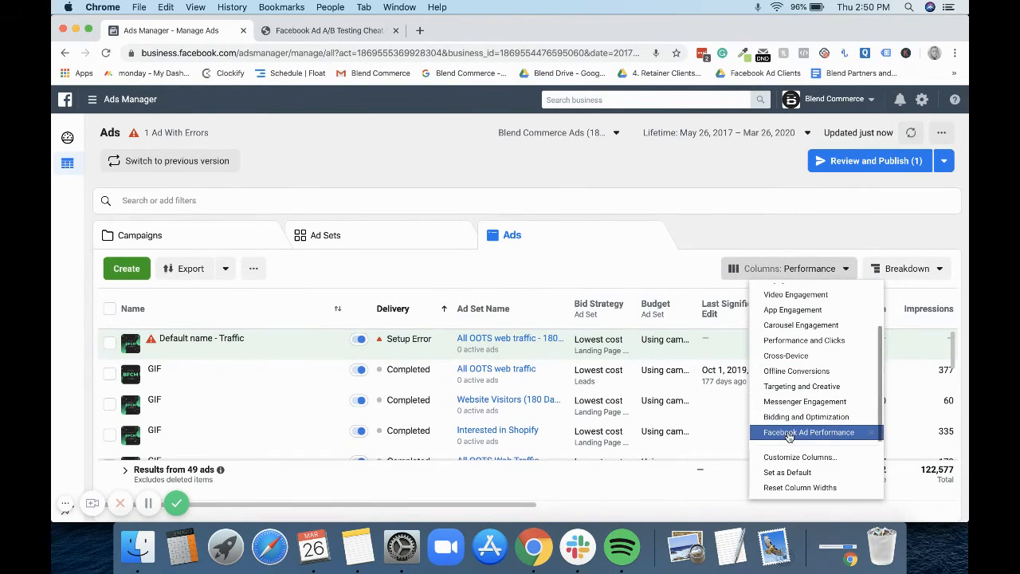
pyautogui.click(787, 430)
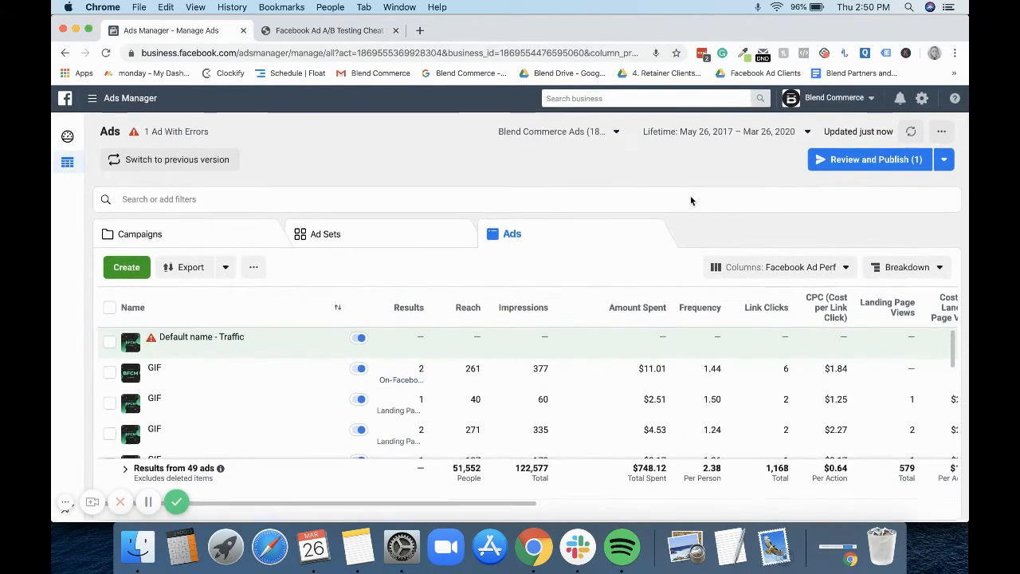
# Step: Open the "All OOTS web traffic - 180 days" ad set's ads through its traffic campaign
pyautogui.scroll(-5, 478, 365)
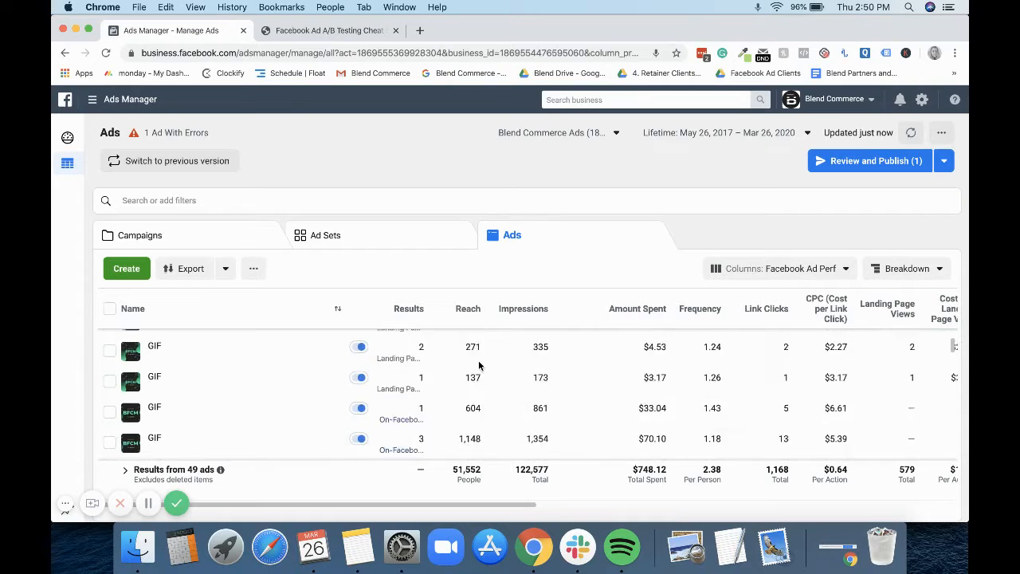
pyautogui.click(206, 227)
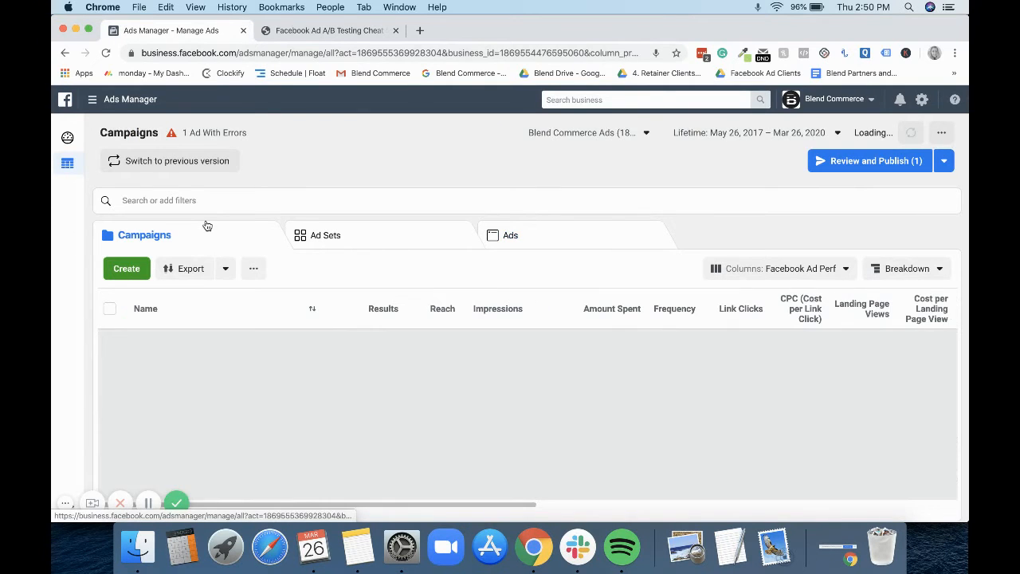
pyautogui.click(204, 403)
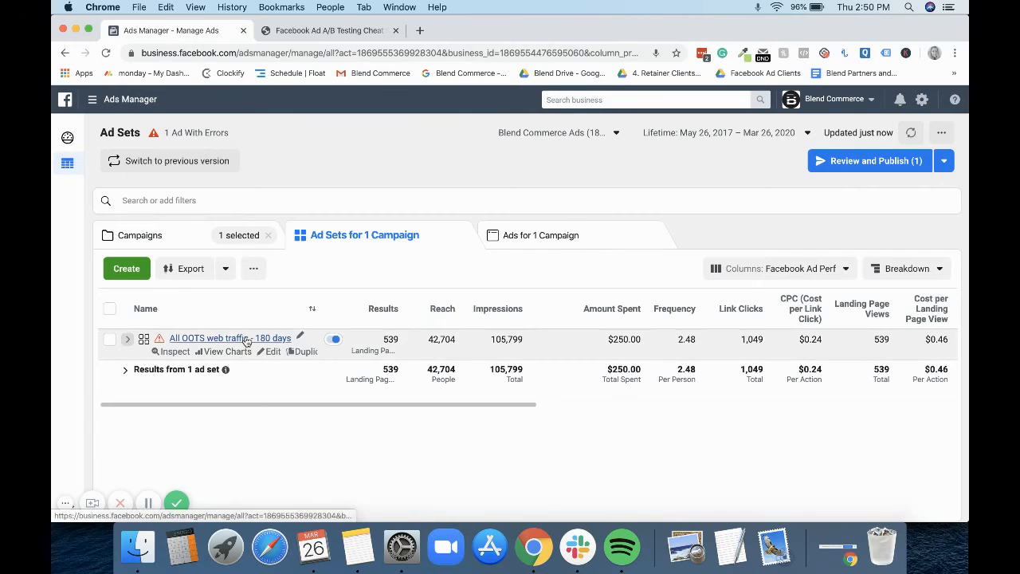
pyautogui.click(247, 341)
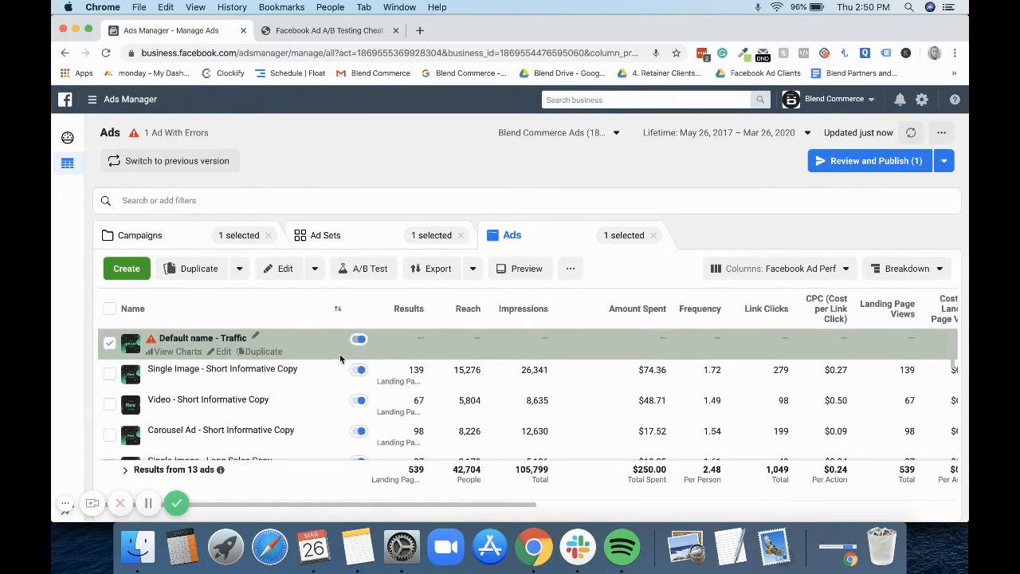
# Step: Examine the ads' performance columns and sort the ads by landing page views in descending order
pyautogui.scroll(-2, 243, 379)
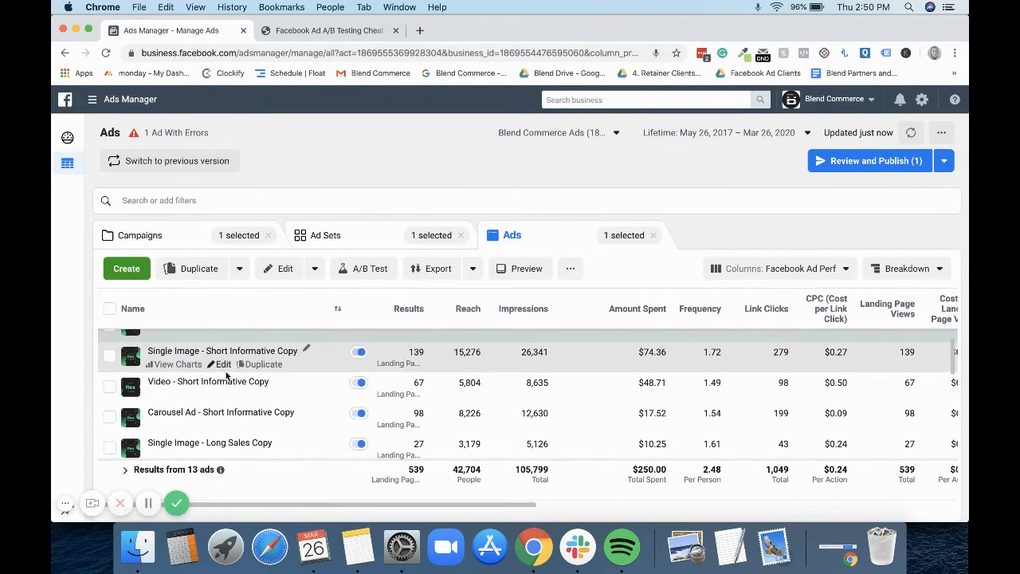
pyautogui.scroll(-1, 224, 390)
pyautogui.scroll(3, 223, 391)
pyautogui.scroll(1, 225, 391)
pyautogui.hscroll(2, 227, 391)
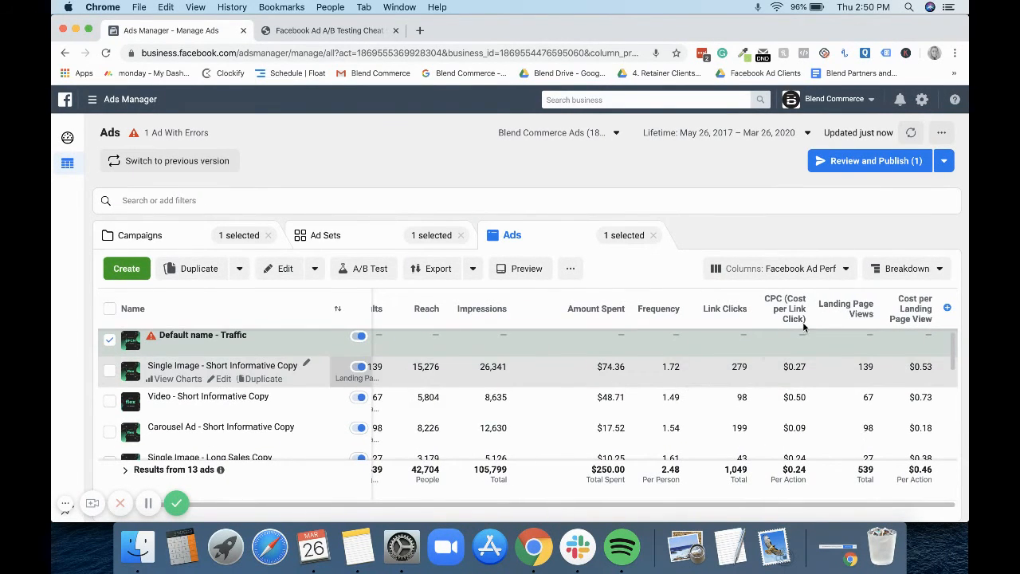
pyautogui.click(854, 313)
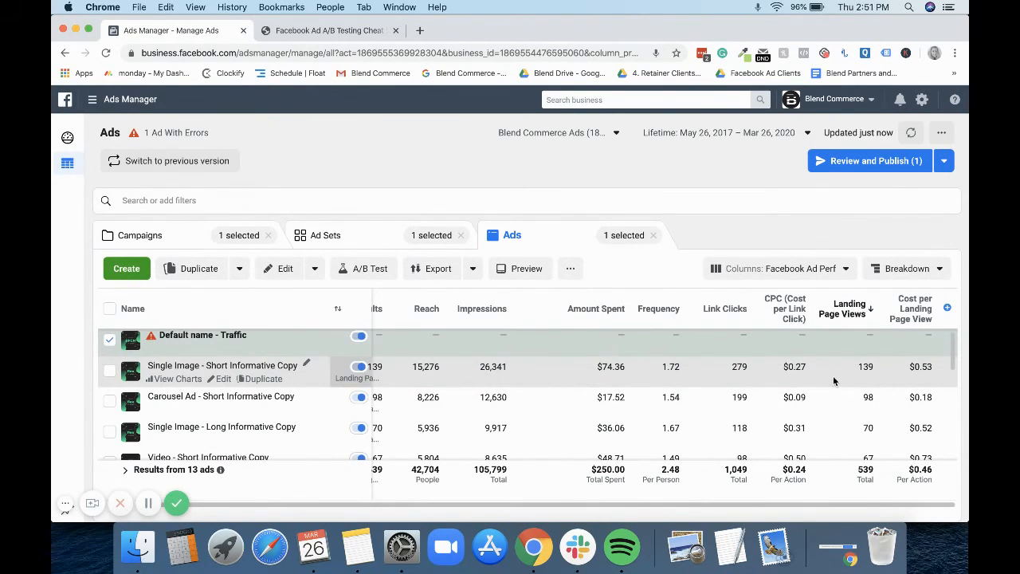
# Step: Deselect the draft ad and select the "Single Image - Short Informative Copy" and "Single Image - Long Informative Copy" ads for comparison
pyautogui.click(109, 341)
pyautogui.click(109, 370)
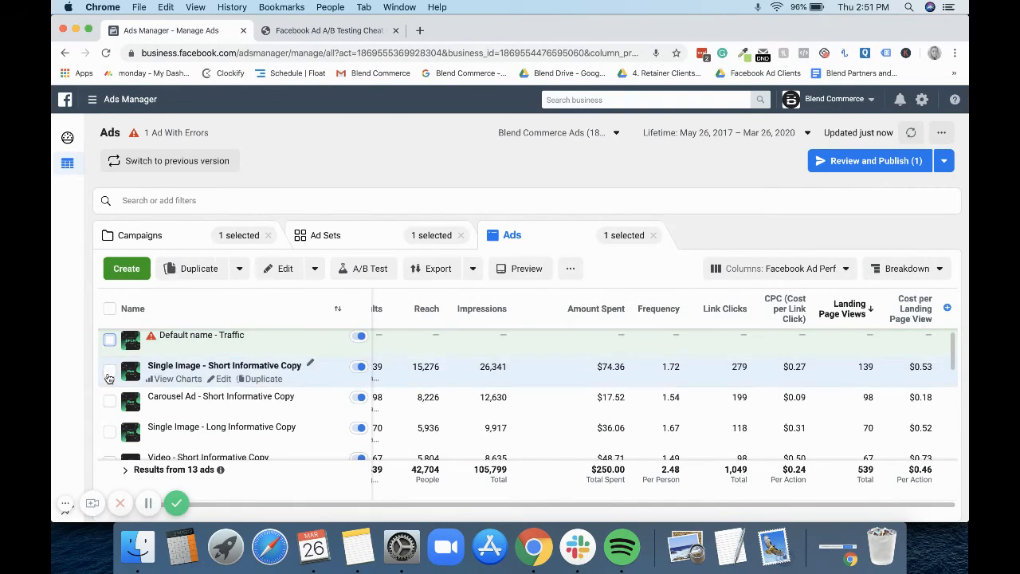
pyautogui.click(108, 434)
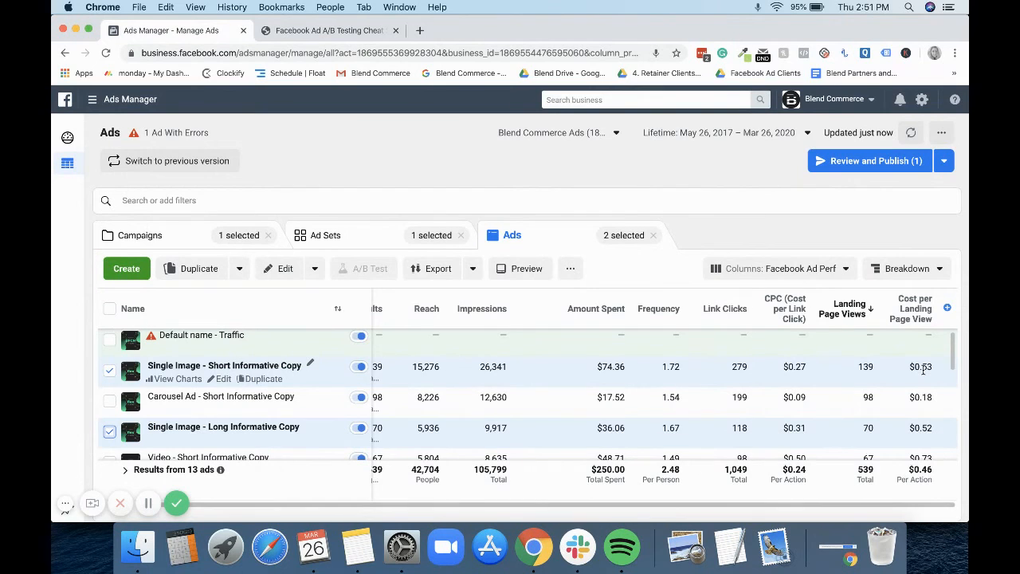
# Step: Switch back to the A/B testing checklist and consult its copy type section
pyautogui.click(347, 35)
pyautogui.scroll(5, 353, 372)
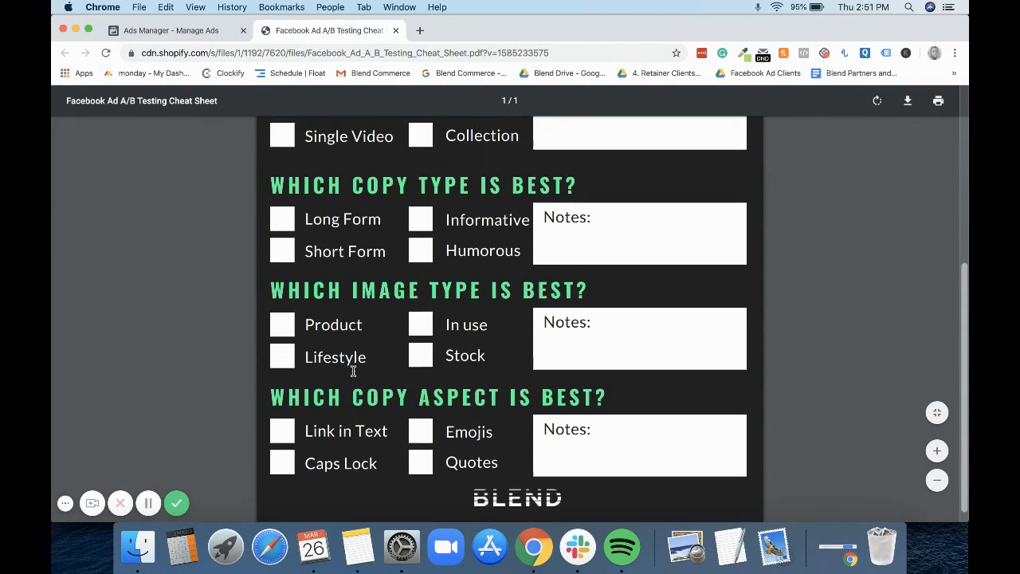